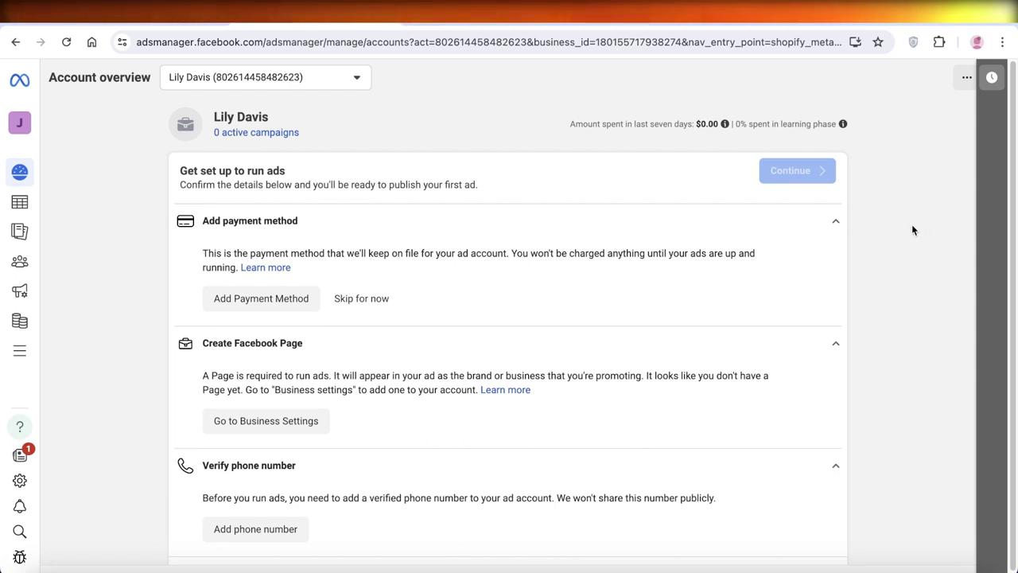
On the Campaigns page, toggle New Awareness campaign off and clear the selection
mouse_move(104, 114)
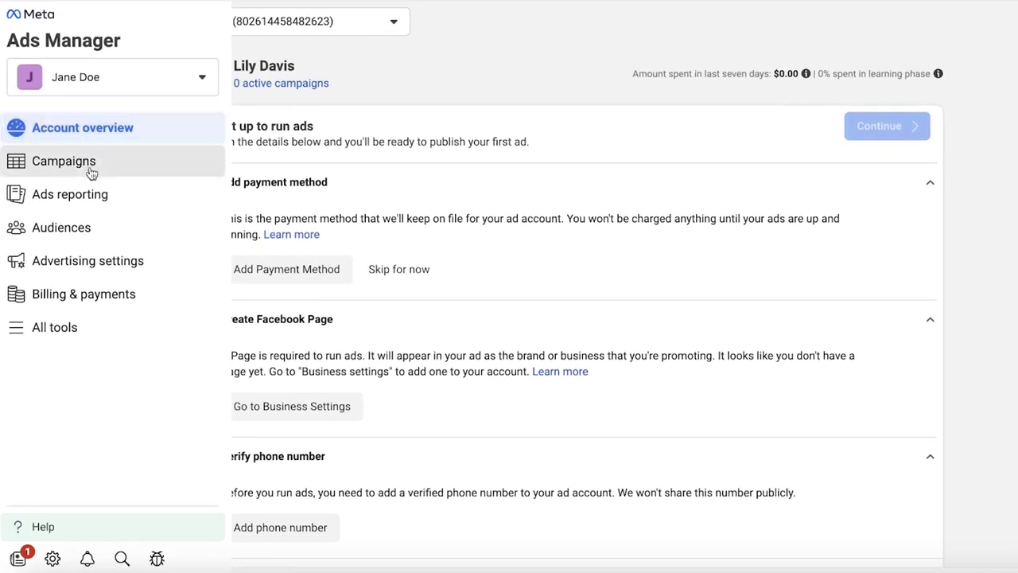
click(91, 172)
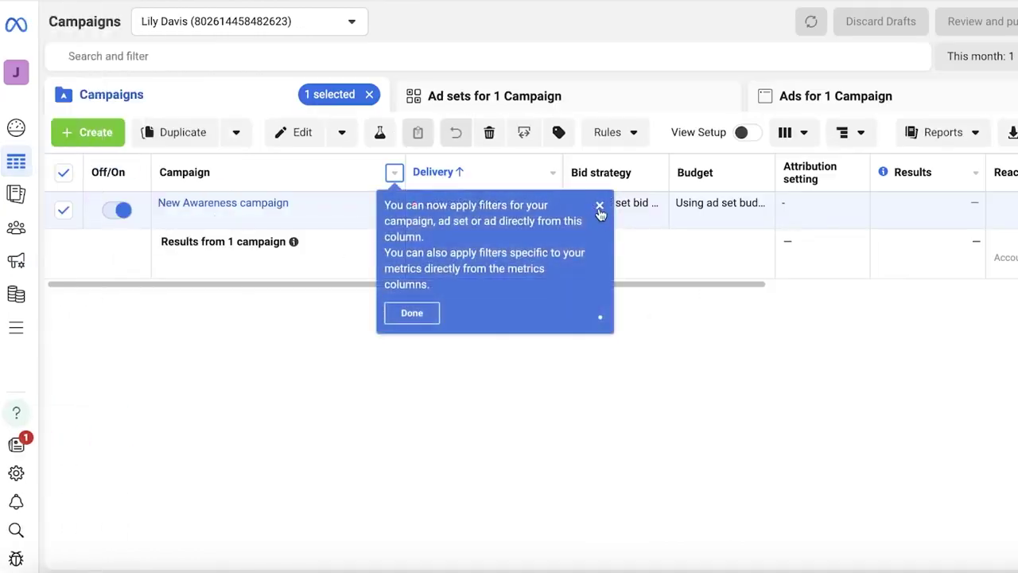
click(525, 332)
click(115, 210)
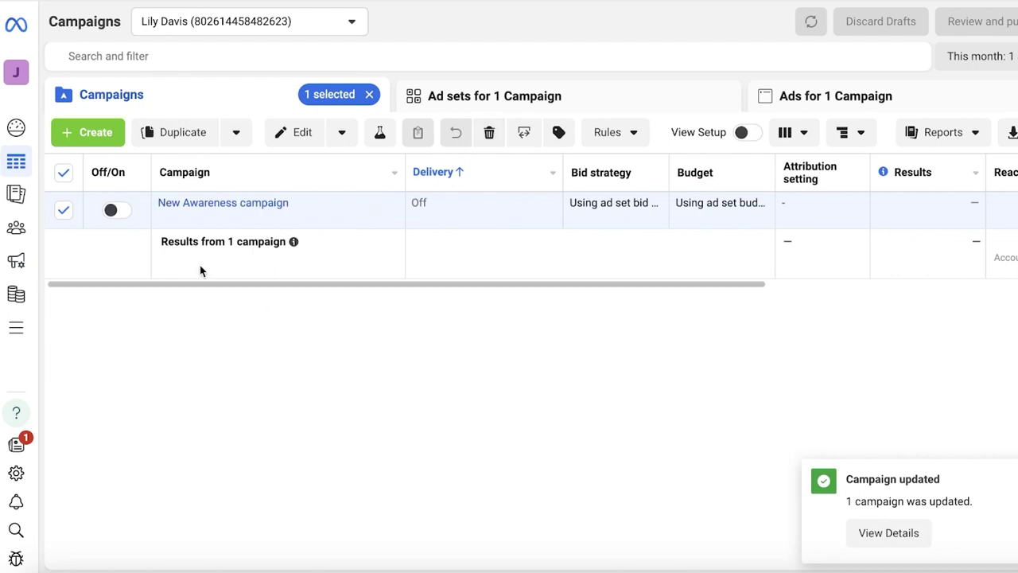
click(369, 94)
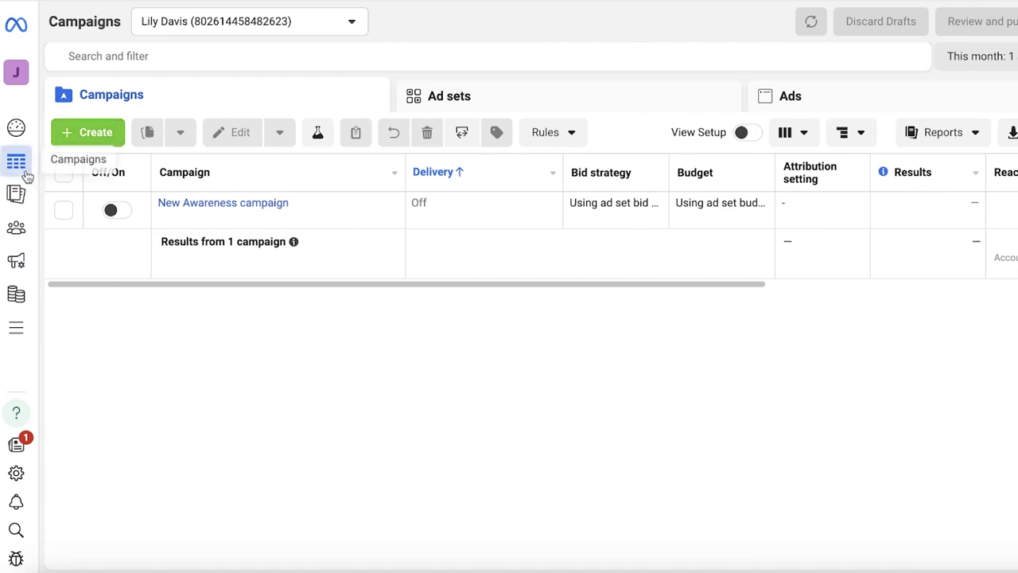
Create a new campaign and choose Awareness as its objective
click(94, 132)
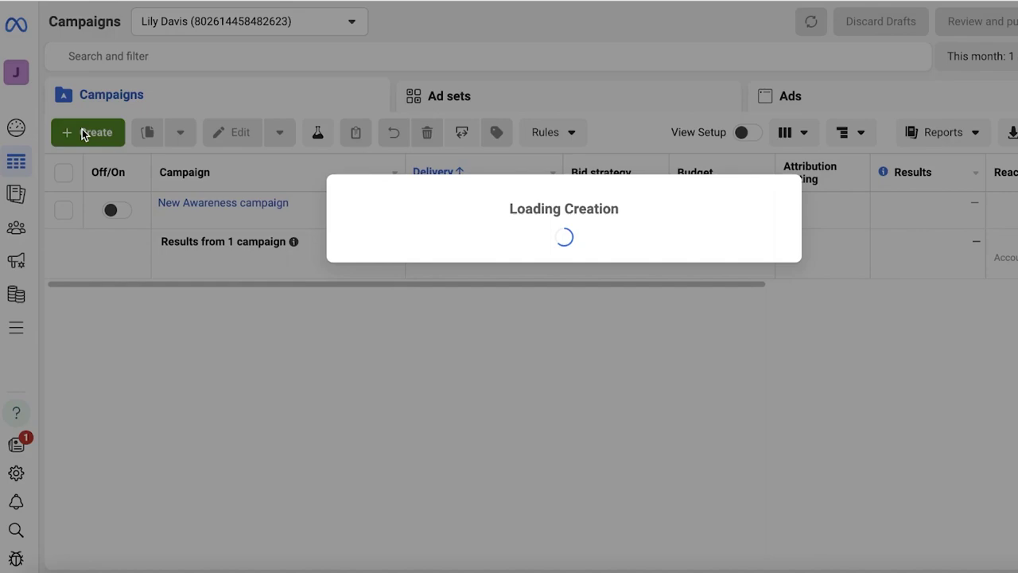
scroll(442, 179, down, 3)
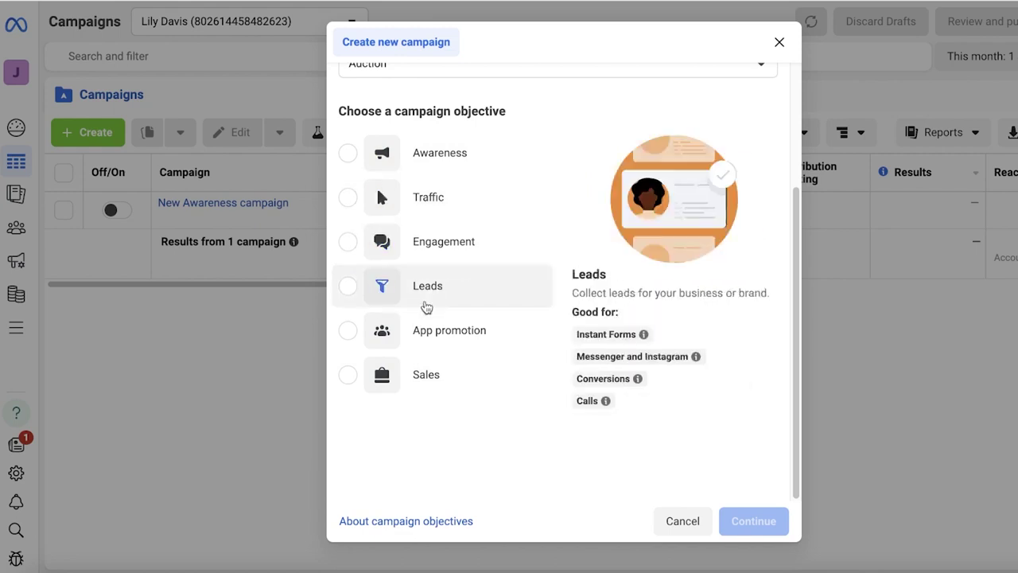
click(419, 165)
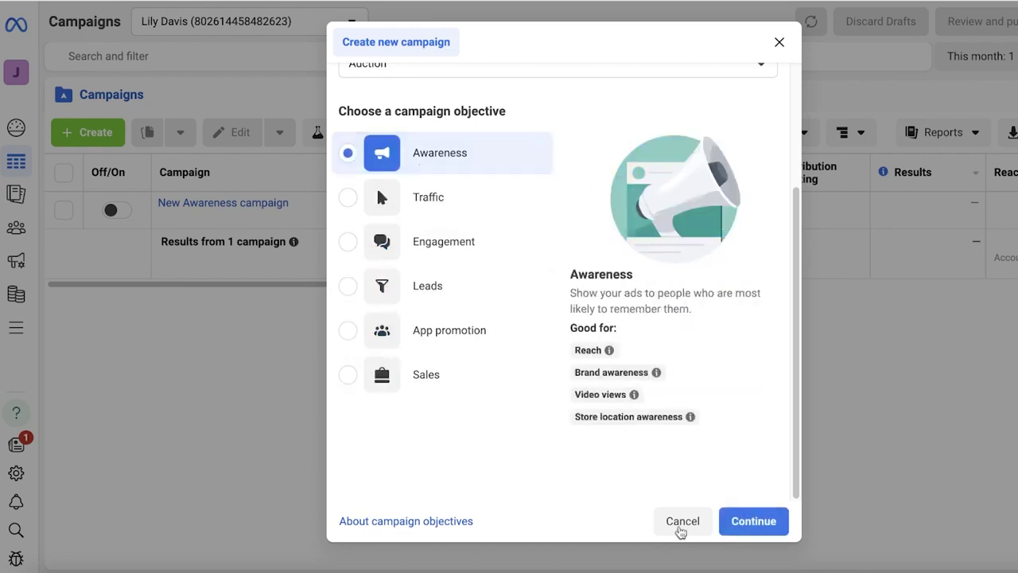
click(756, 521)
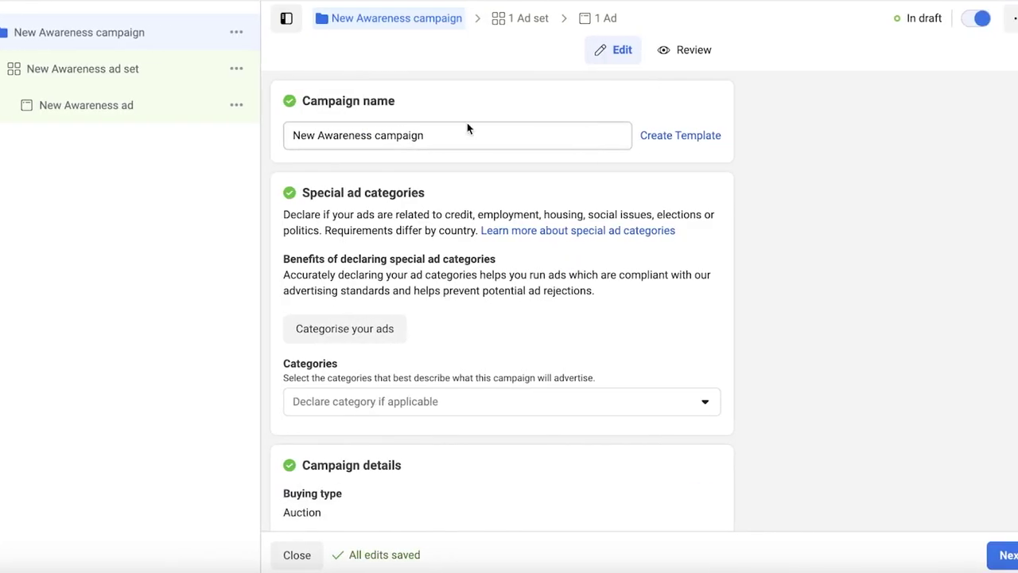
Rename the campaign to 'Ruffles Brand Awareness', leaving the special ad category unset
triple_click(492, 132)
text(A)
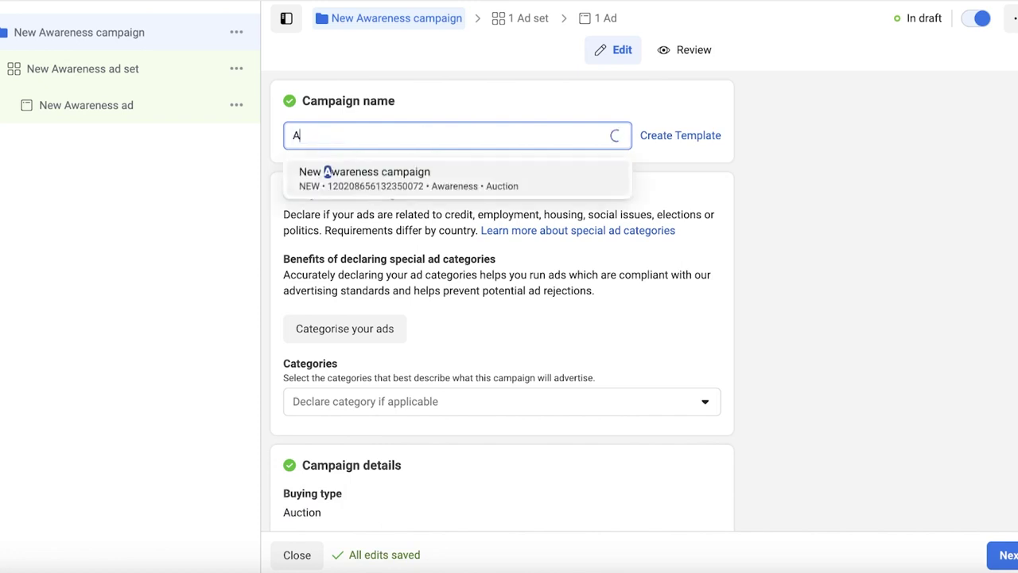
key(BackSpace)
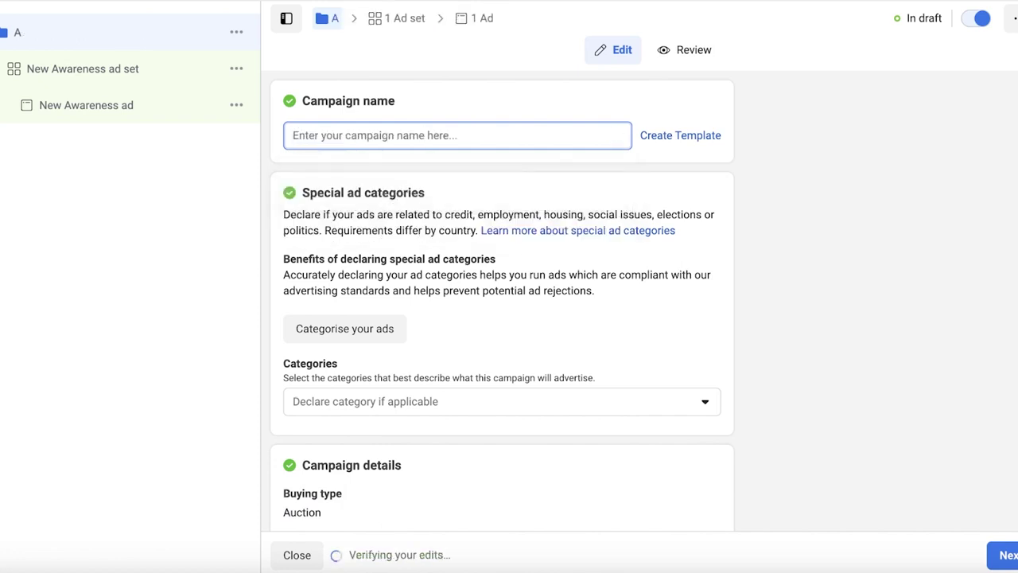
text(Ruffles )
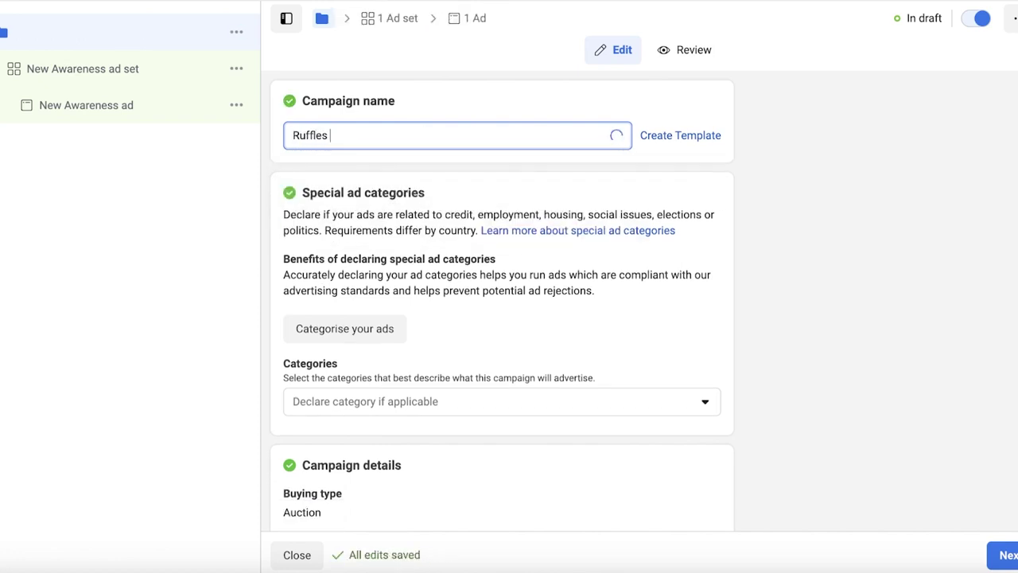
text(Brand Awareness)
click(487, 198)
scroll(487, 207, down, 1)
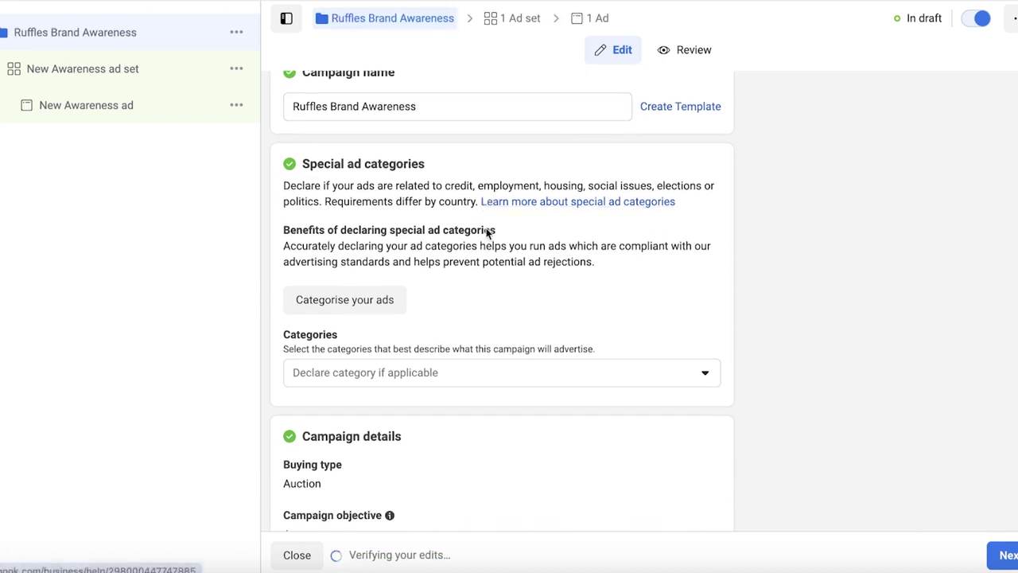
click(604, 371)
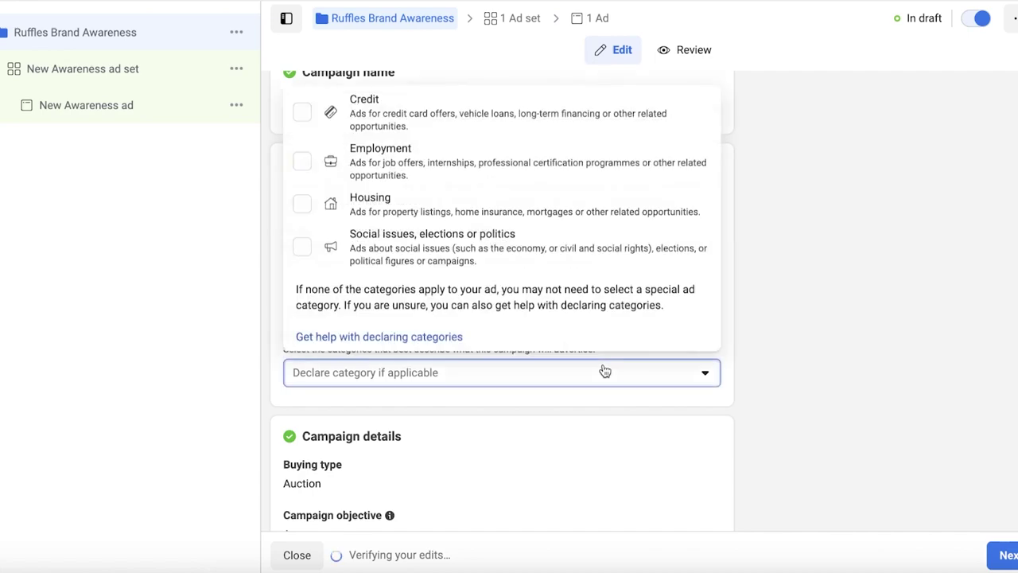
click(602, 371)
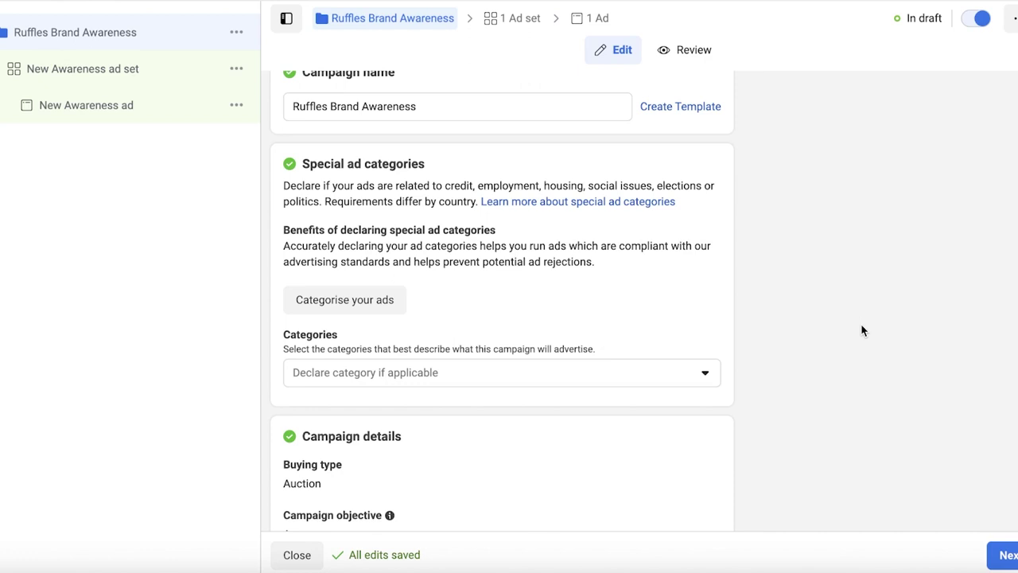
Keep the campaign buying type on Auction
scroll(861, 323, down, 1)
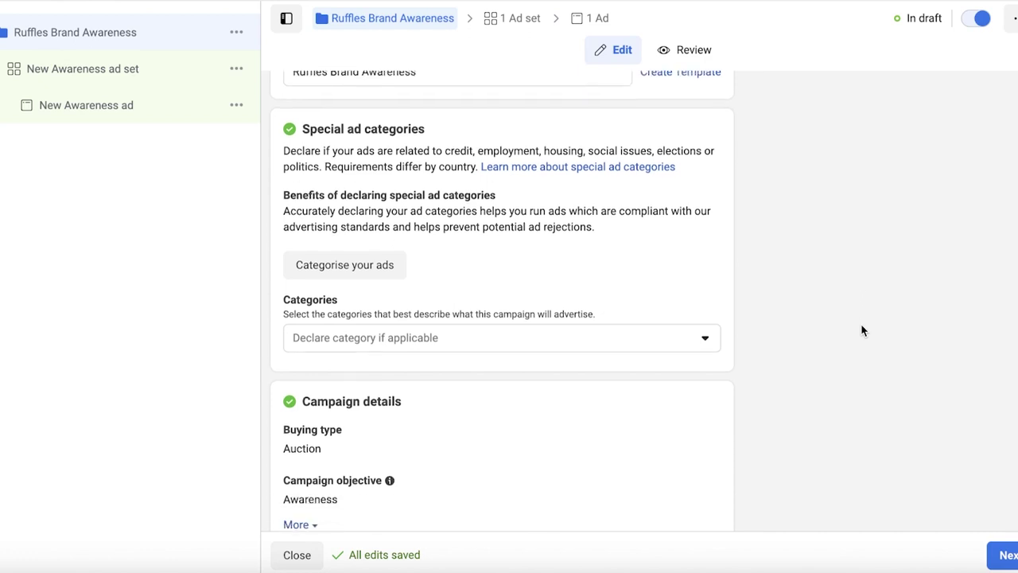
scroll(368, 235, down, 3)
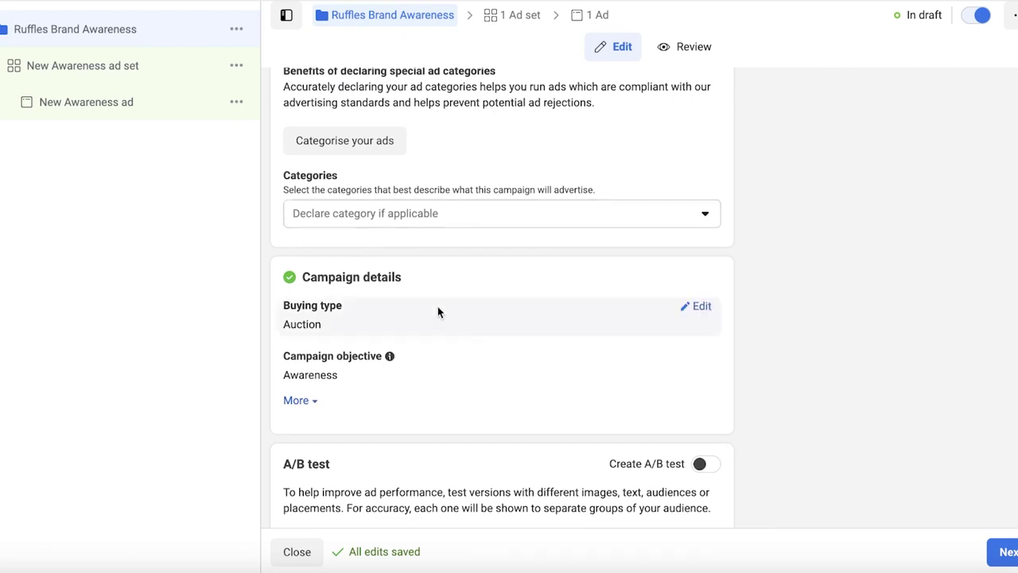
scroll(436, 318, down, 1)
scroll(429, 306, down, 1)
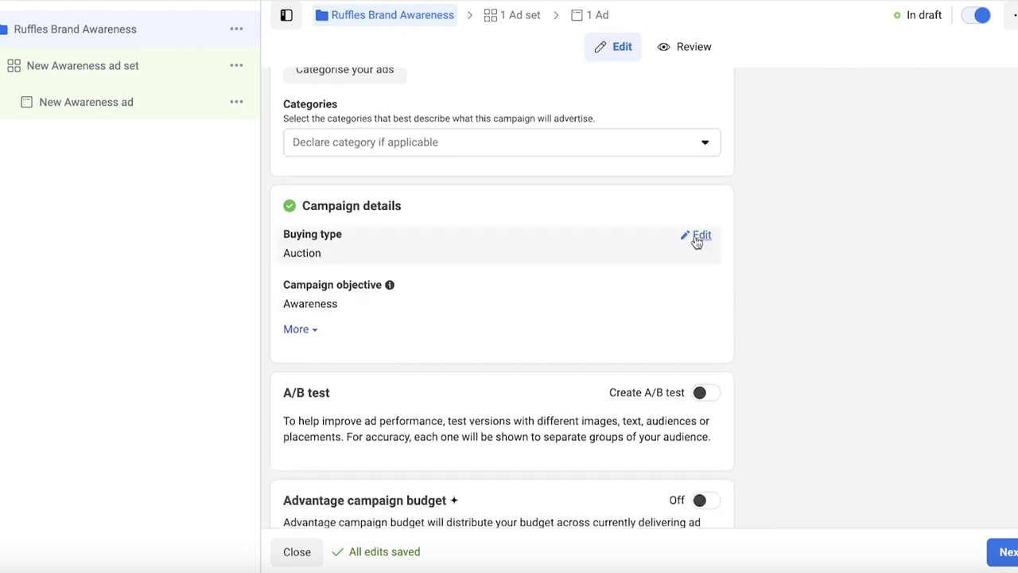
click(697, 237)
click(666, 266)
click(851, 256)
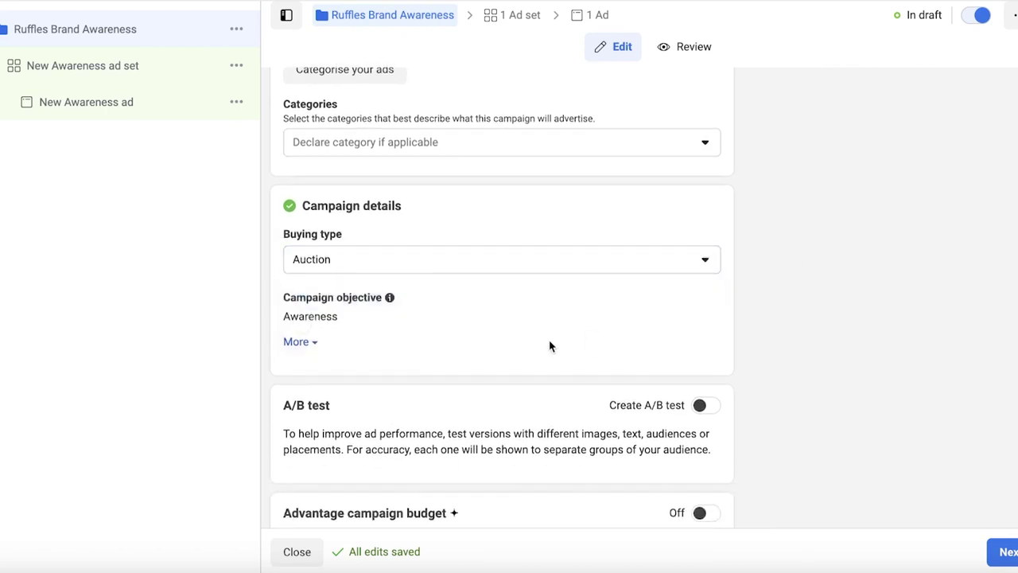
Add a campaign spending limit of 1, then remove it so none applies
scroll(605, 330, down, 2)
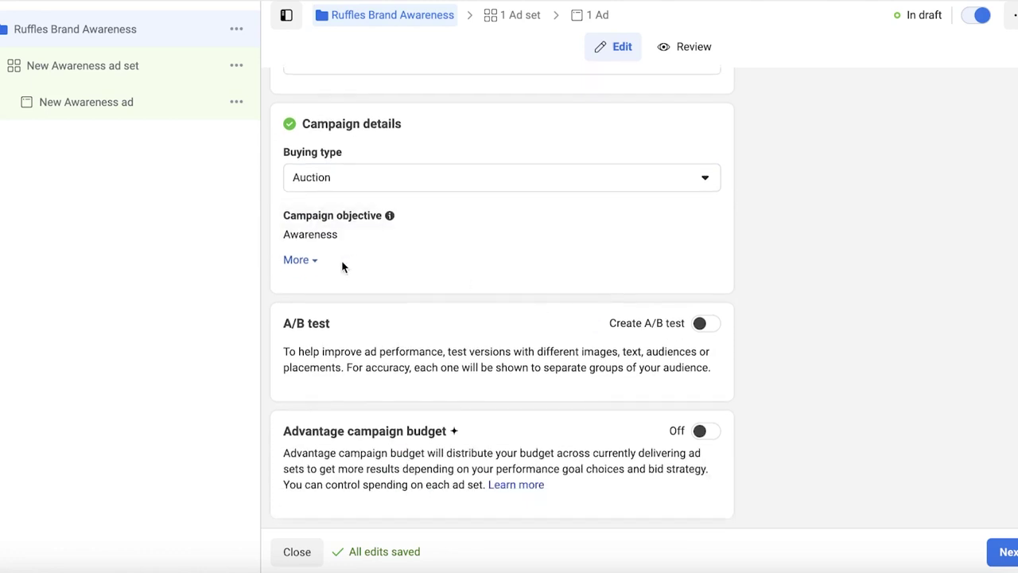
click(302, 260)
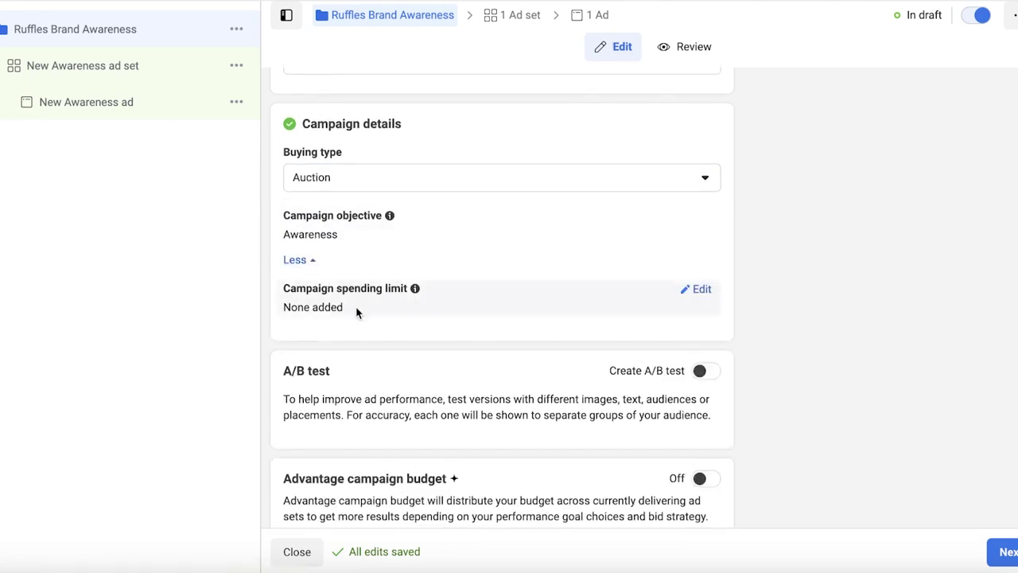
click(691, 291)
click(375, 312)
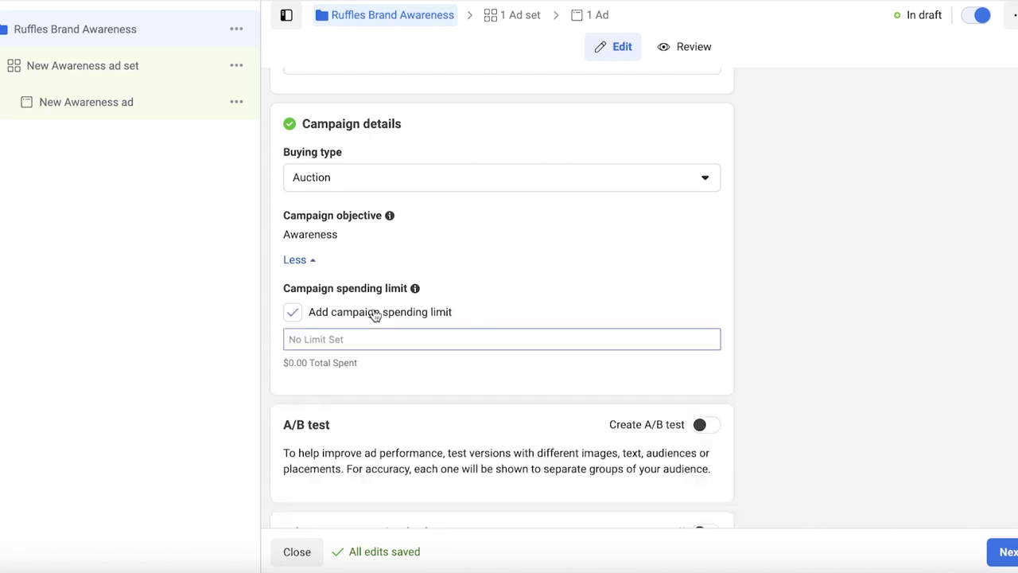
text(1)
click(816, 308)
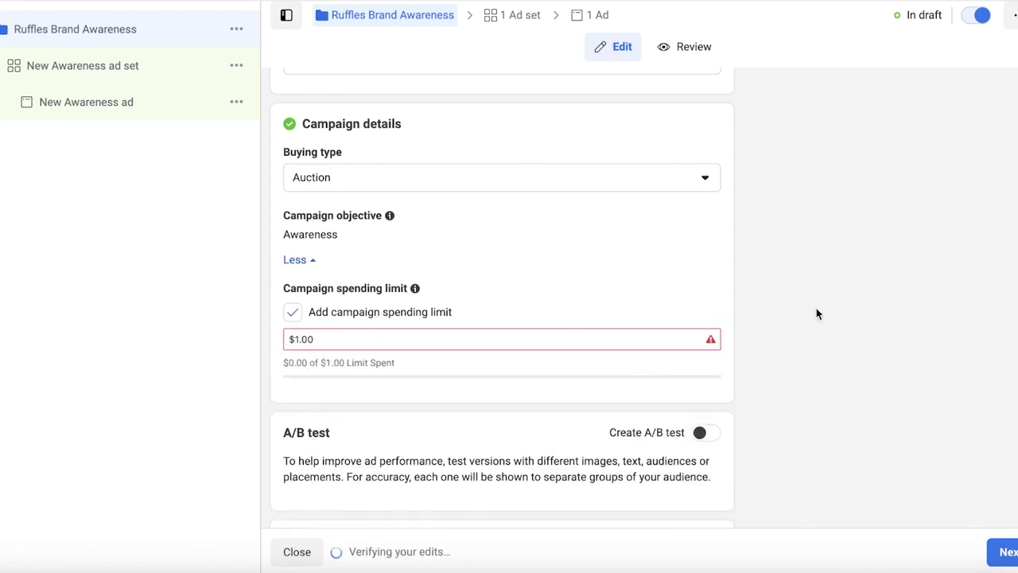
scroll(535, 316, down, 1)
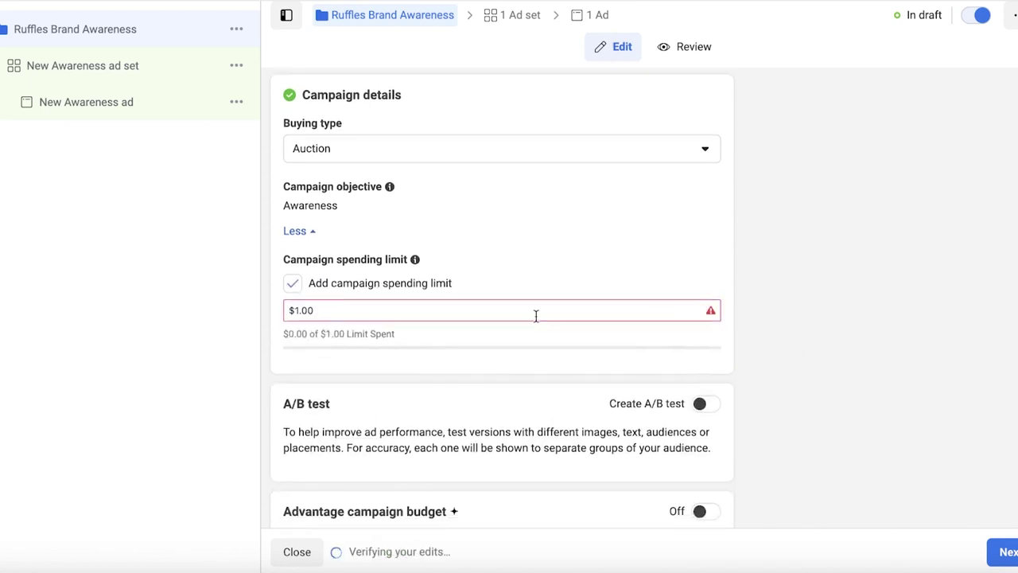
click(711, 308)
key(ctrl+a)
key(BackSpace)
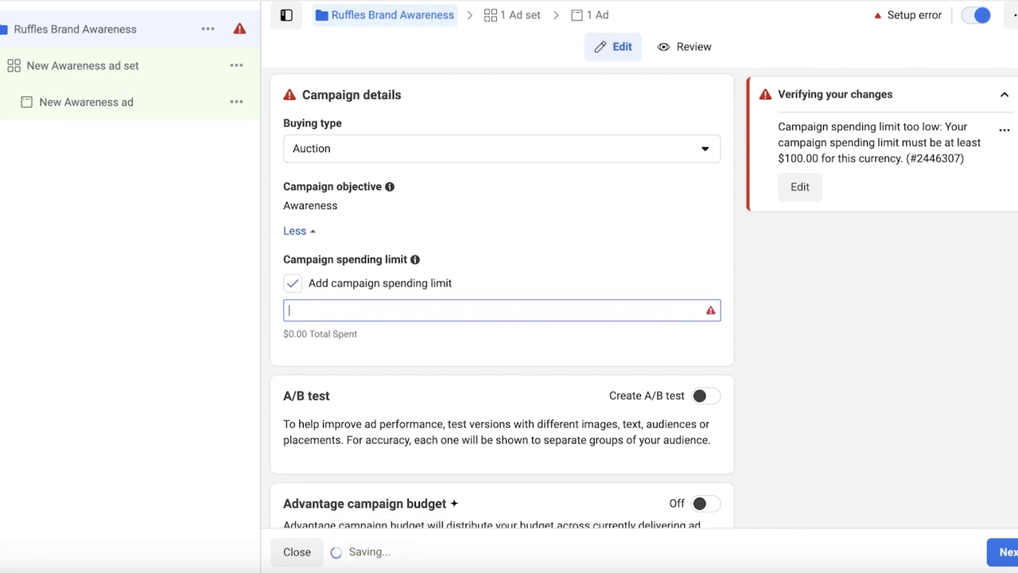
click(374, 284)
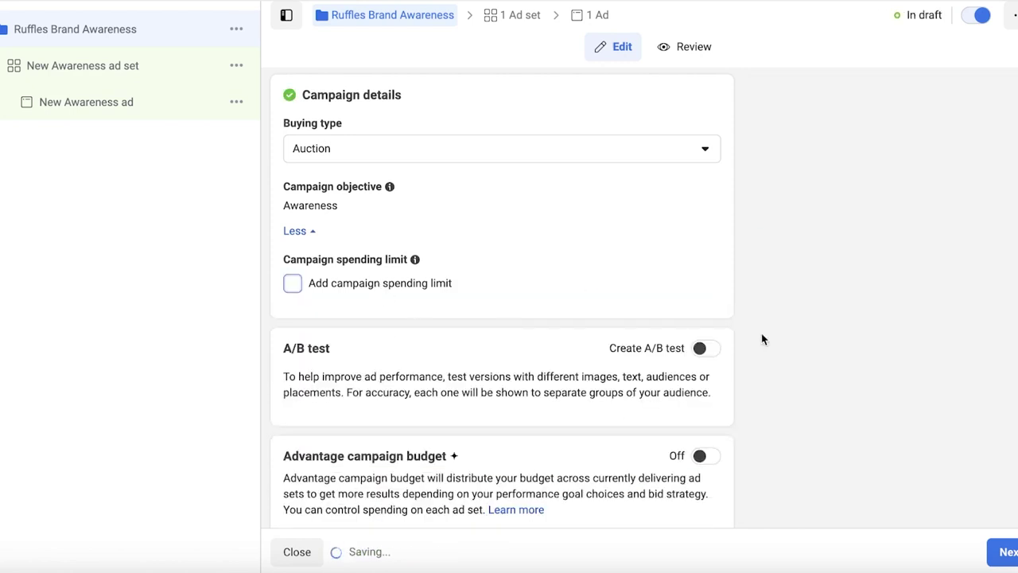
Collapse the verification error message and switch on the Create A/B test toggle
click(1003, 96)
scroll(462, 287, down, 1)
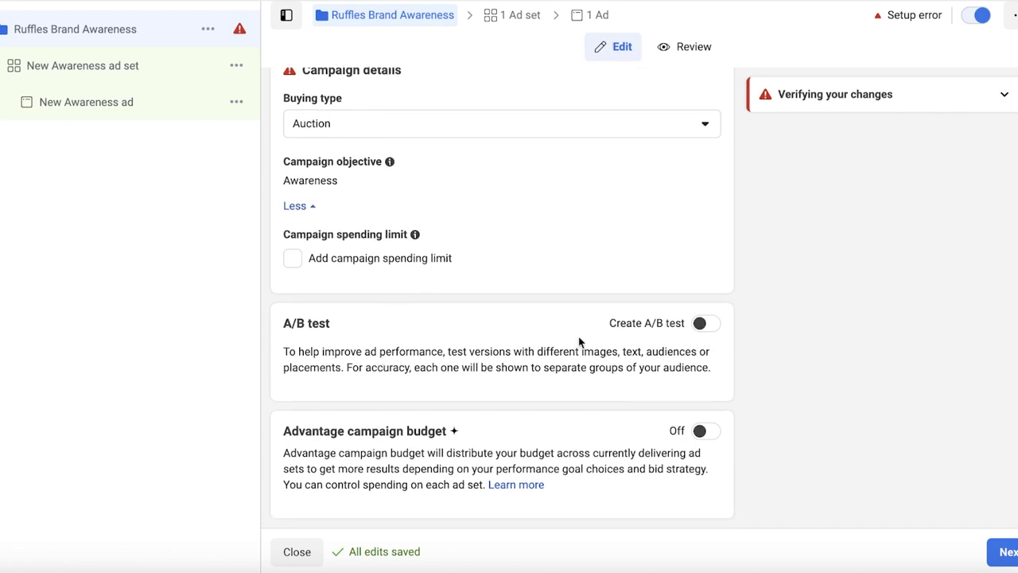
click(707, 324)
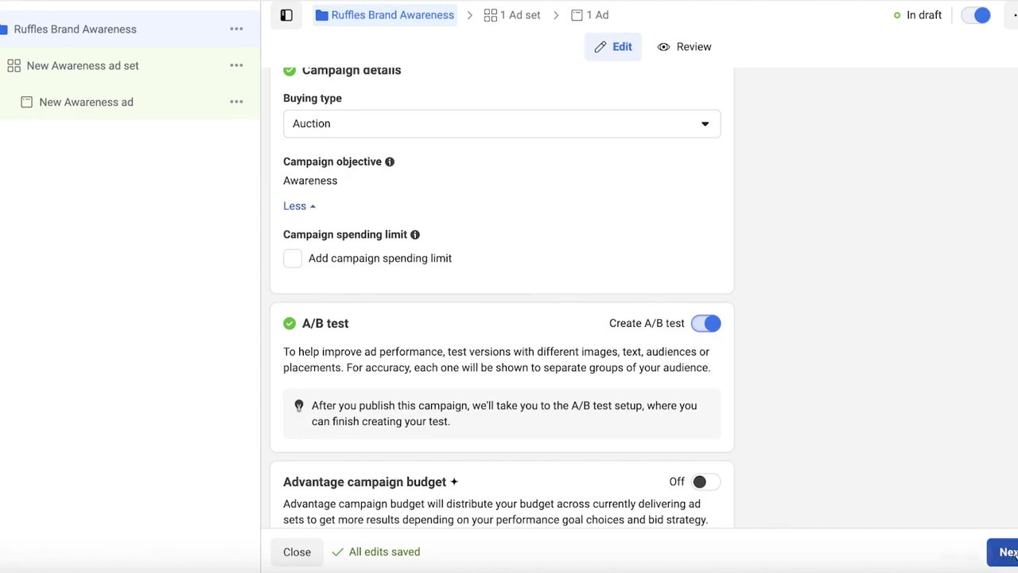
Rename the ad set to 'Ads set 1'
click(1006, 552)
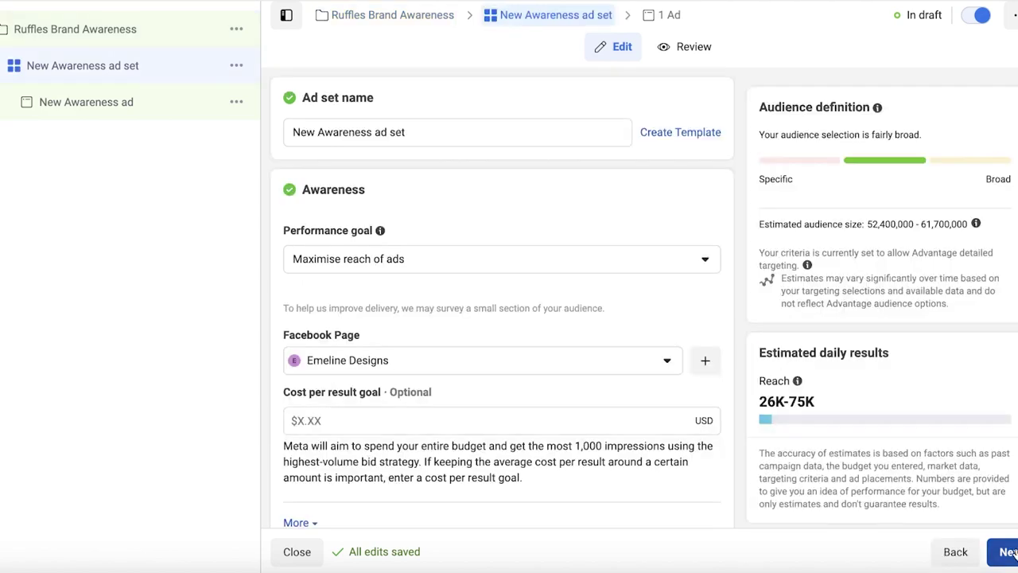
scroll(480, 297, down, 10)
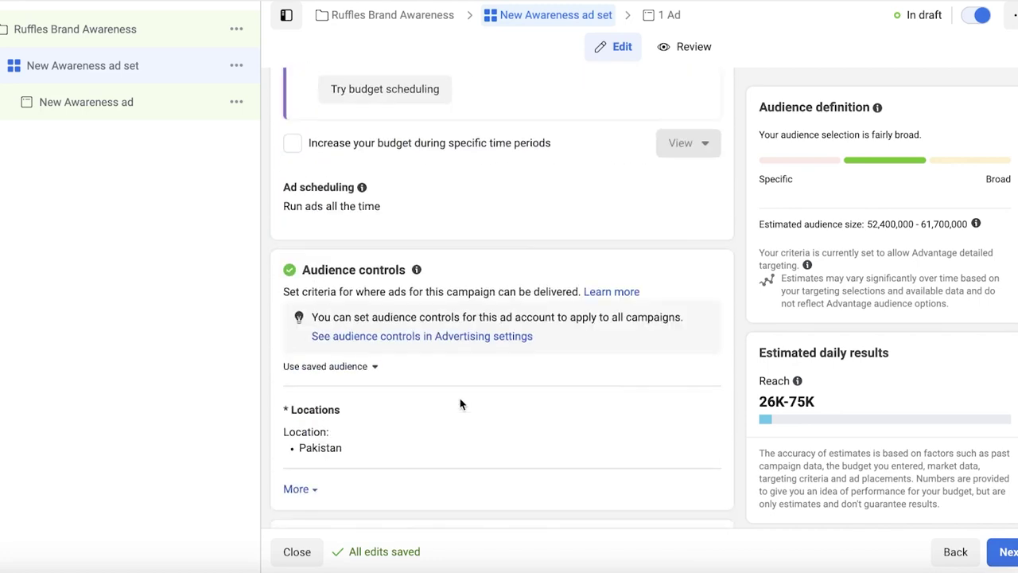
scroll(460, 404, down, 4)
scroll(414, 341, up, 12)
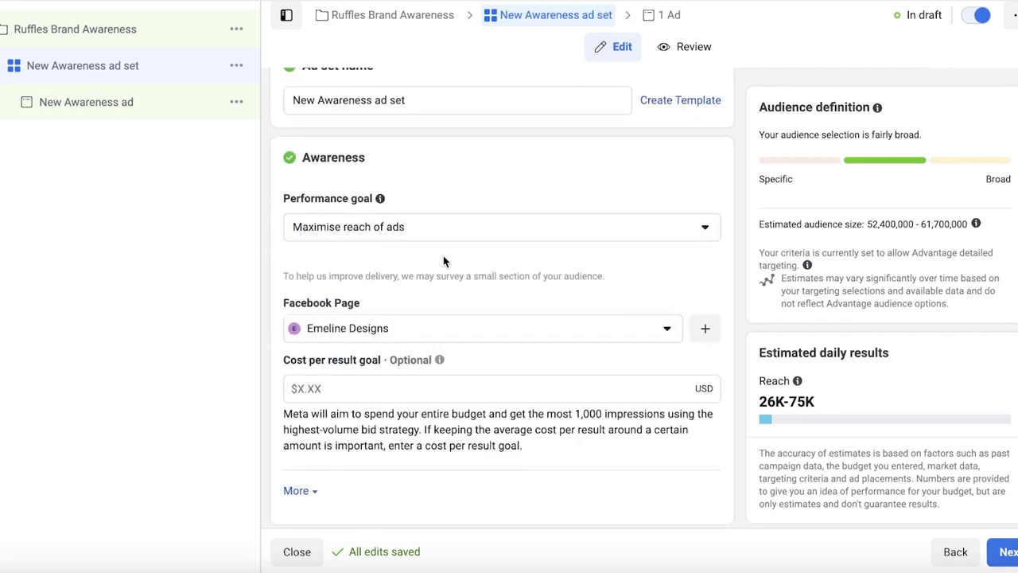
scroll(390, 181, up, 1)
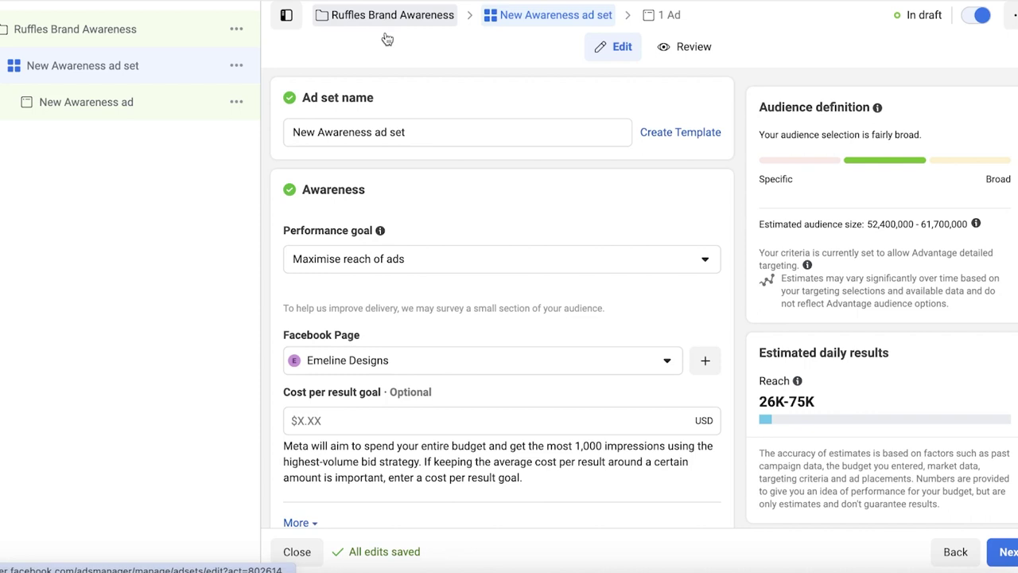
triple_click(370, 132)
key(BackSpace)
text(A)
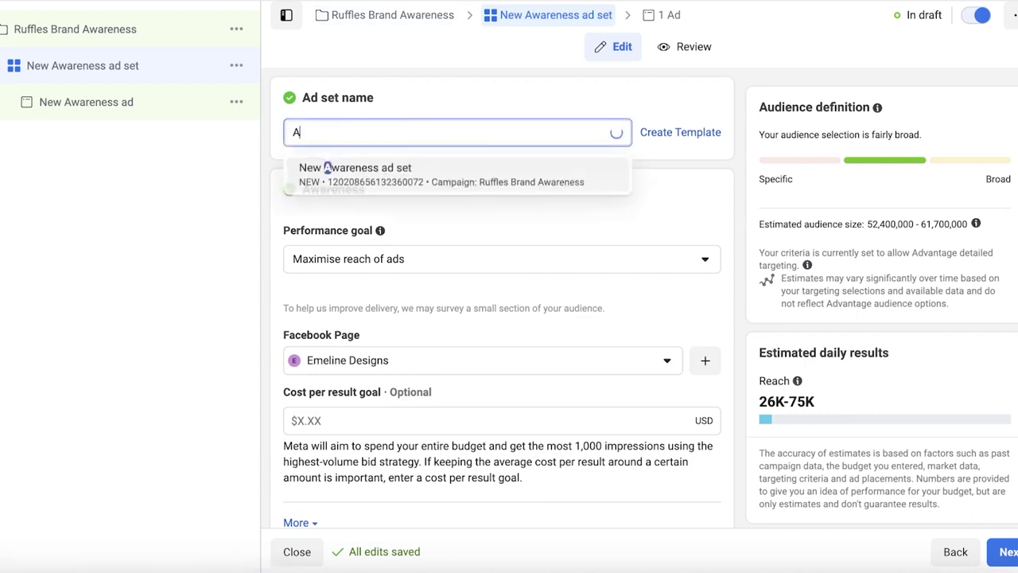
key(BackSpace)
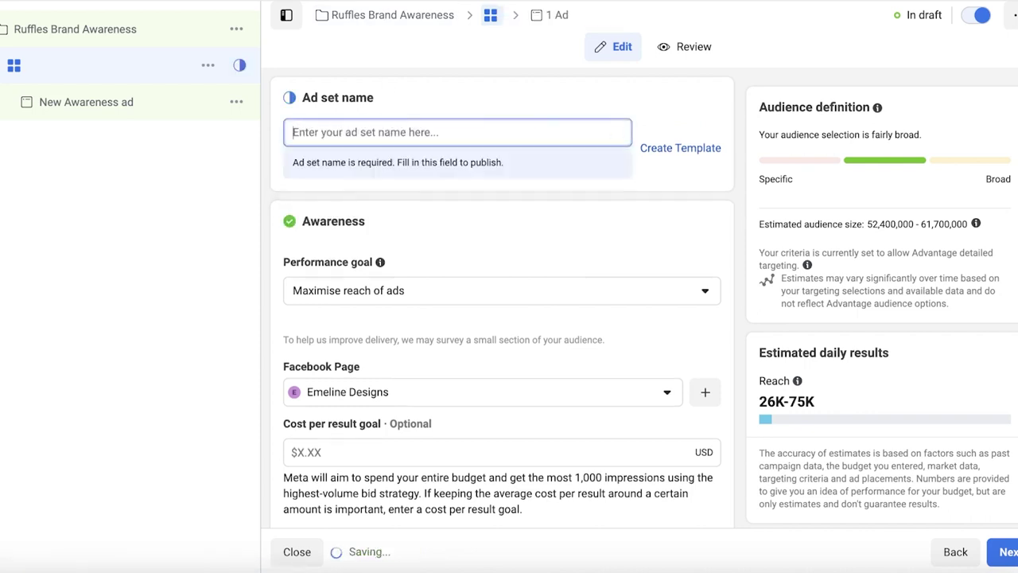
text(Ads set 1)
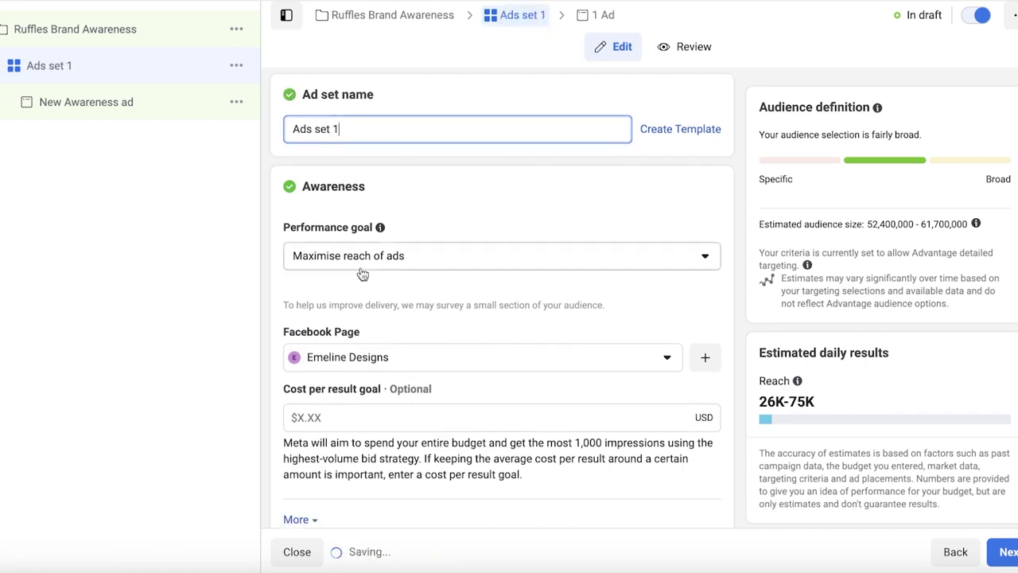
Set the performance goal back to 'Maximise reach of ads', leaving the Facebook Page unchanged
click(362, 269)
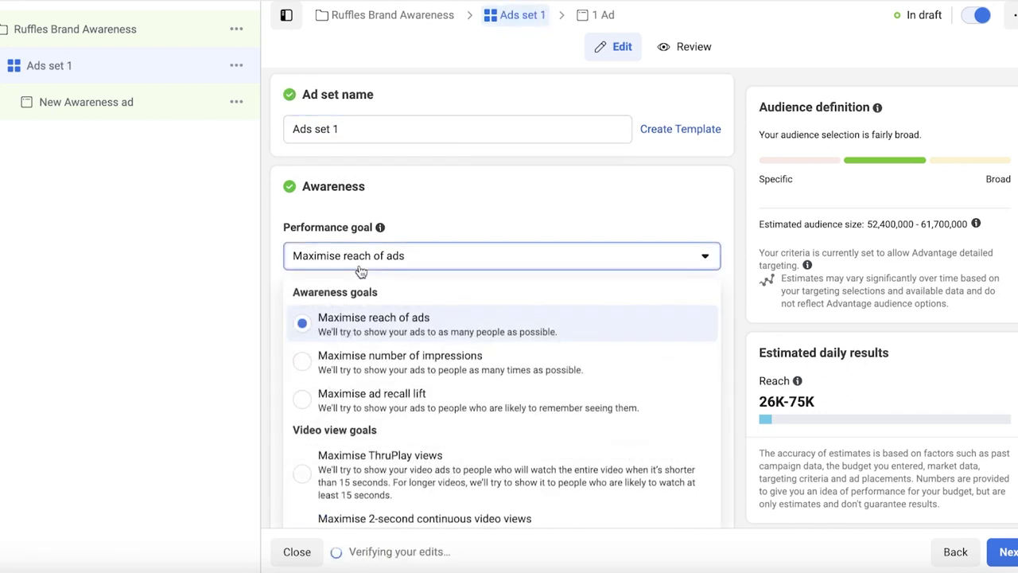
click(362, 374)
click(400, 269)
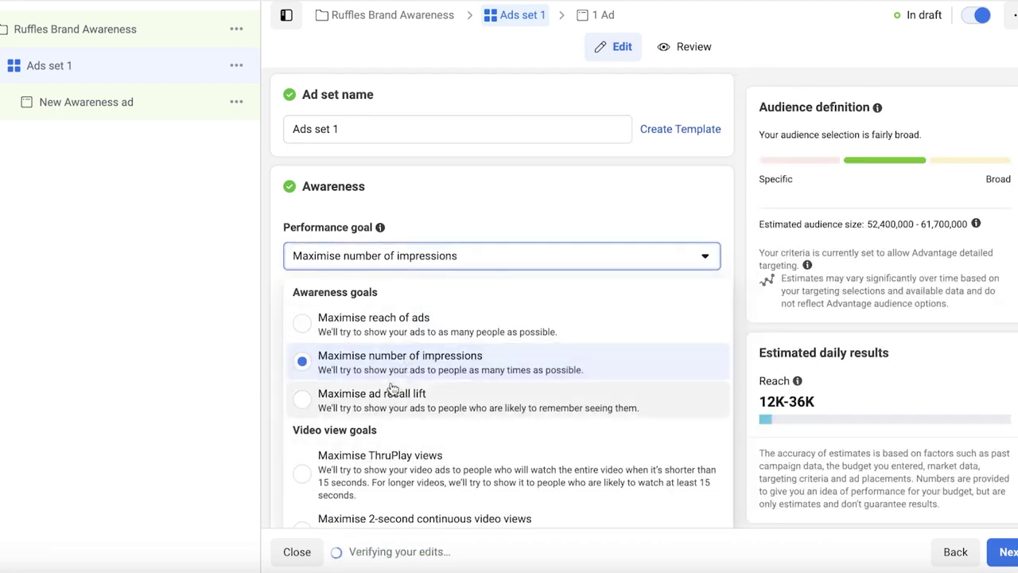
click(466, 221)
scroll(460, 231, down, 1)
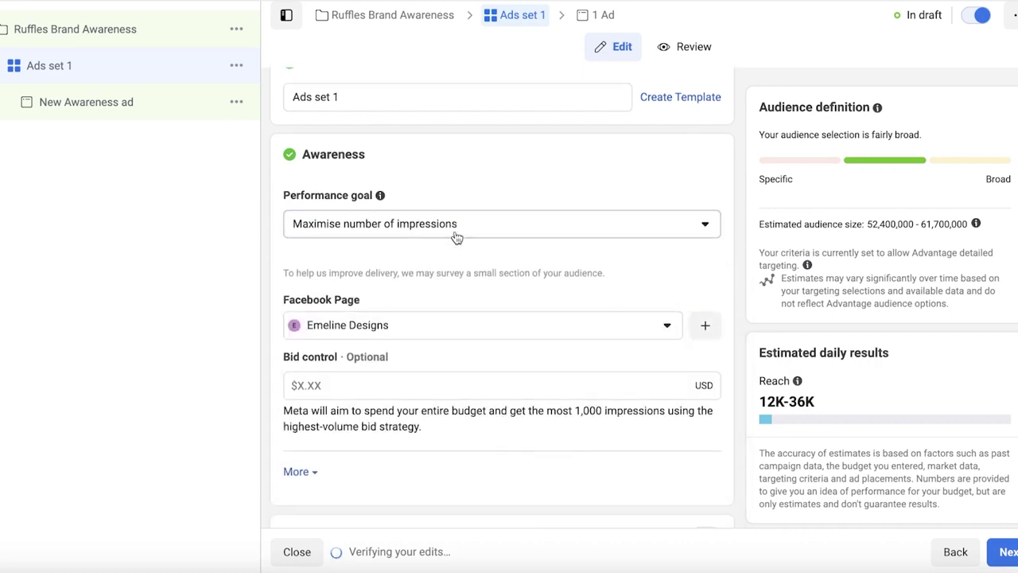
click(457, 225)
click(425, 291)
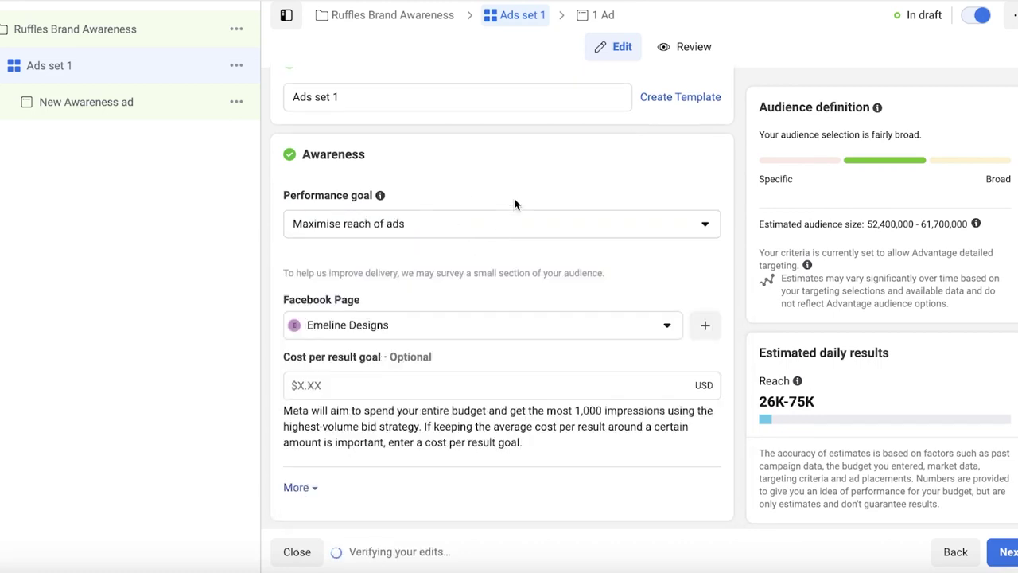
scroll(514, 199, down, 1)
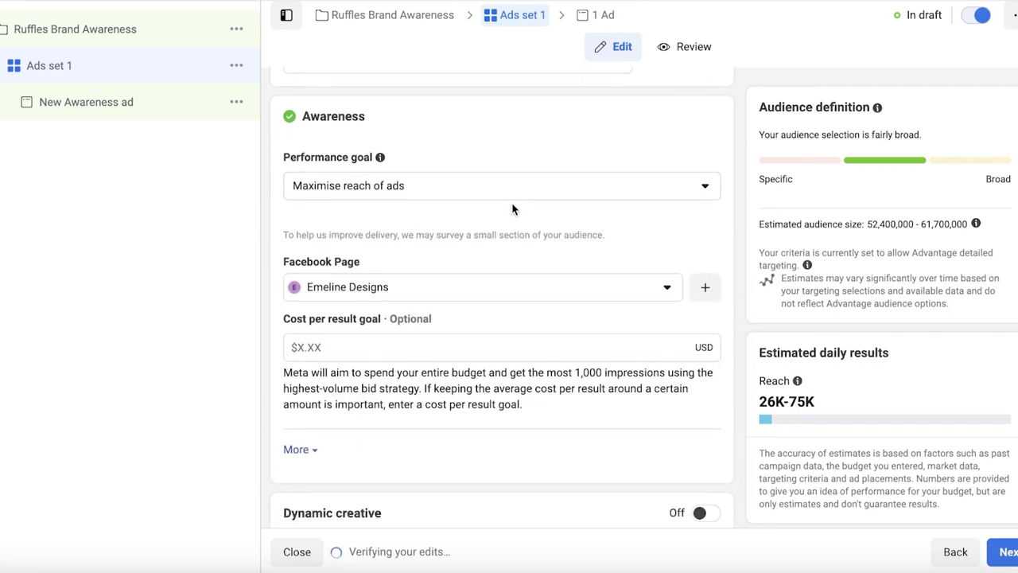
click(353, 294)
click(579, 209)
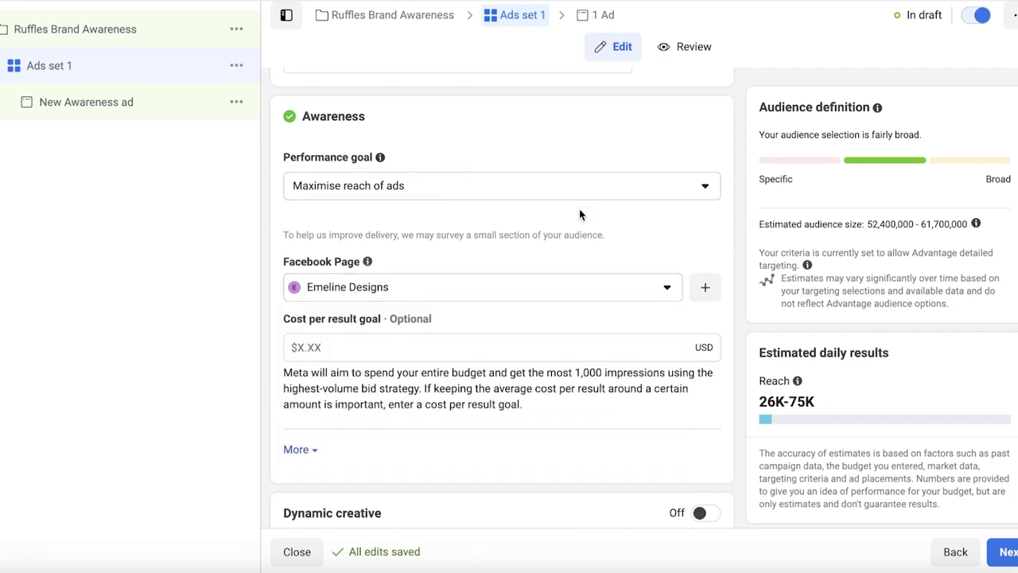
scroll(531, 265, down, 1)
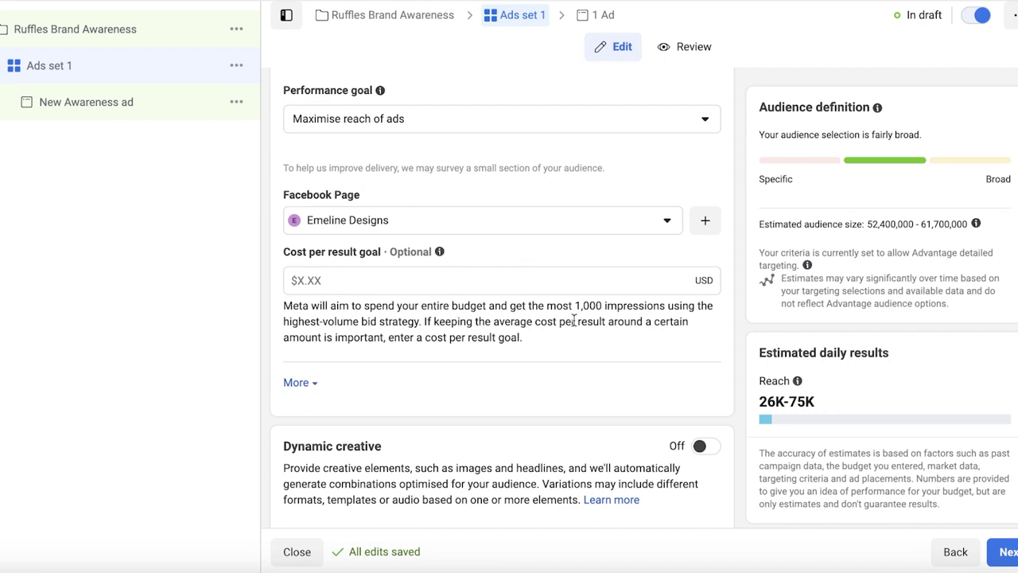
Set the ad set's daily budget to $1.00
scroll(508, 318, down, 4)
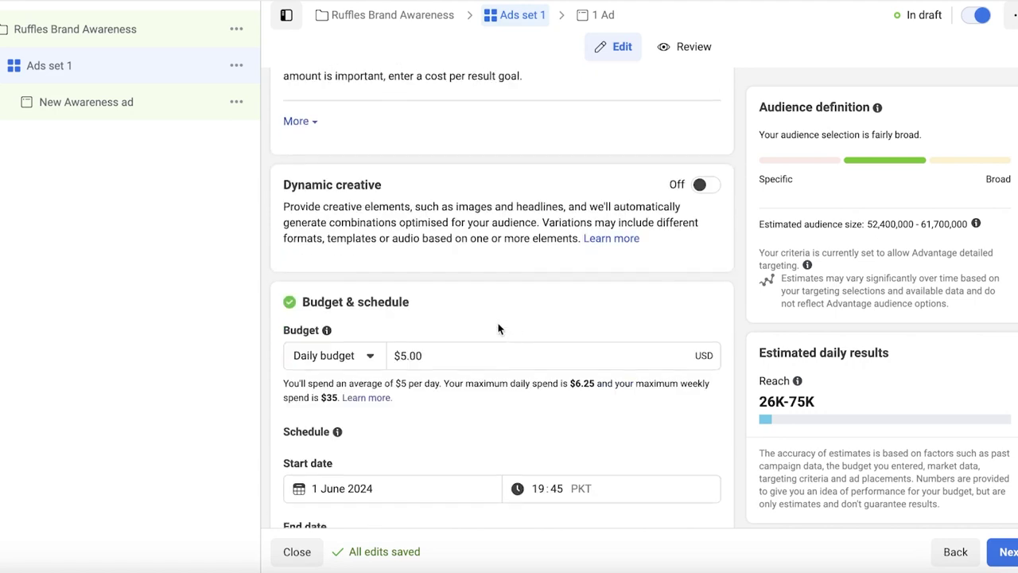
scroll(478, 317, down, 1)
scroll(477, 318, down, 2)
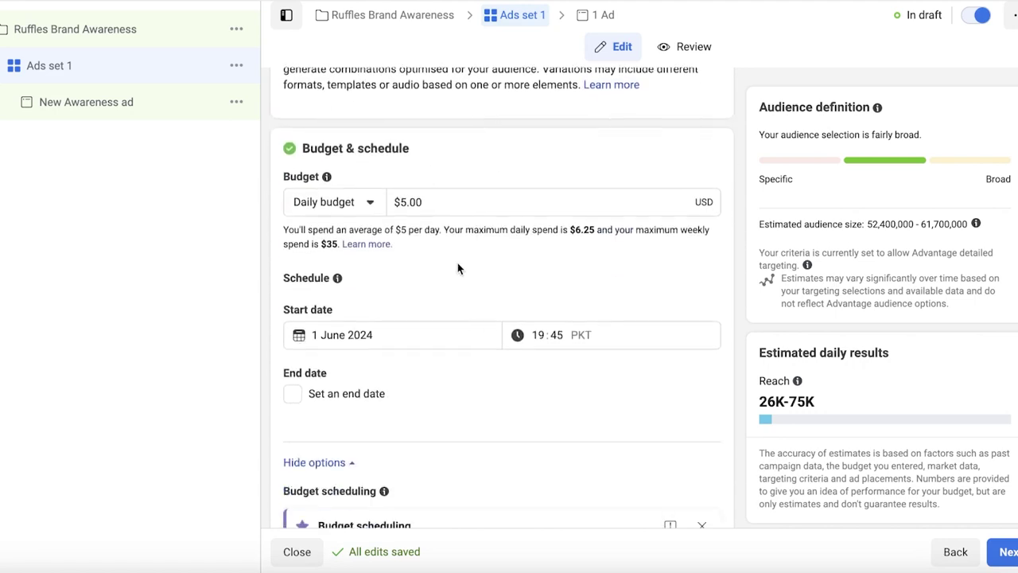
click(450, 203)
text(1)
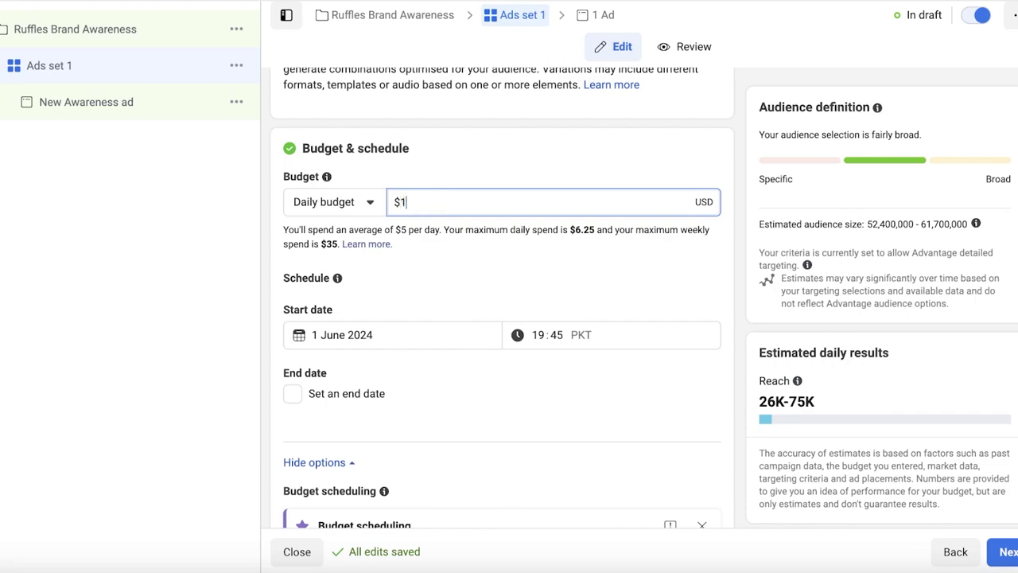
click(467, 267)
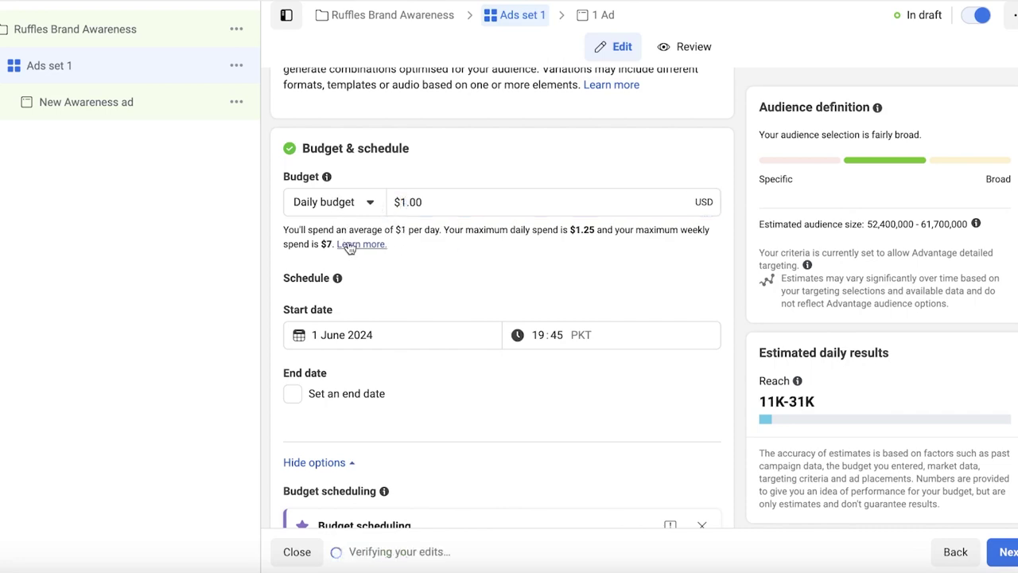
Turn on an end date and set it to 2 June 2024
scroll(342, 246, down, 1)
scroll(344, 358, down, 10)
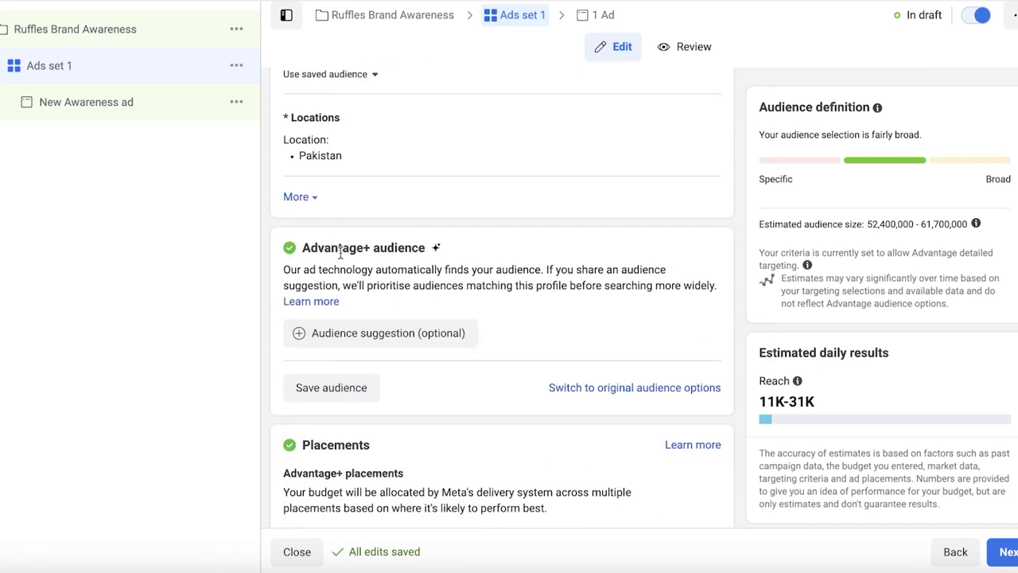
scroll(350, 242, down, 1)
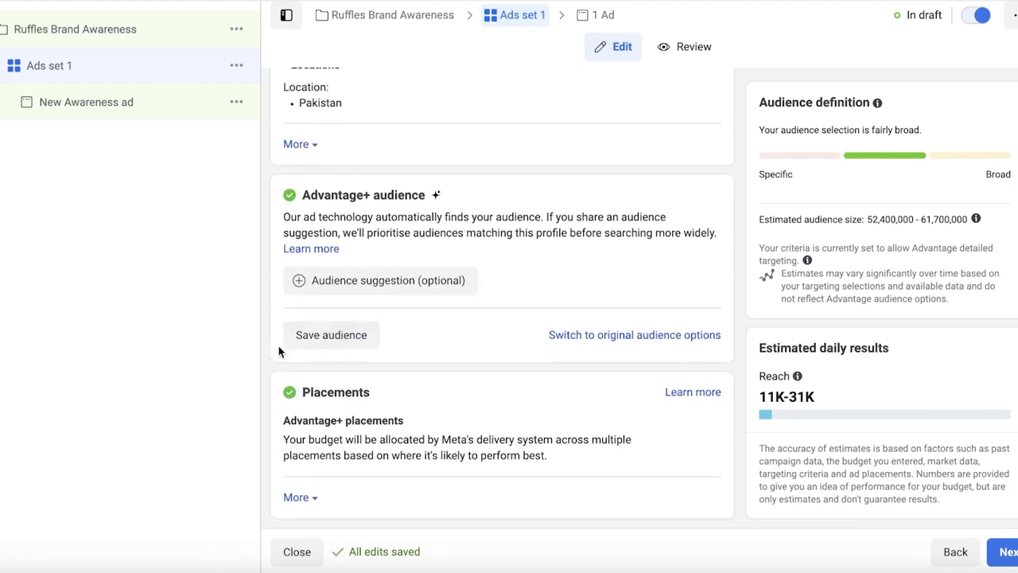
scroll(398, 358, up, 10)
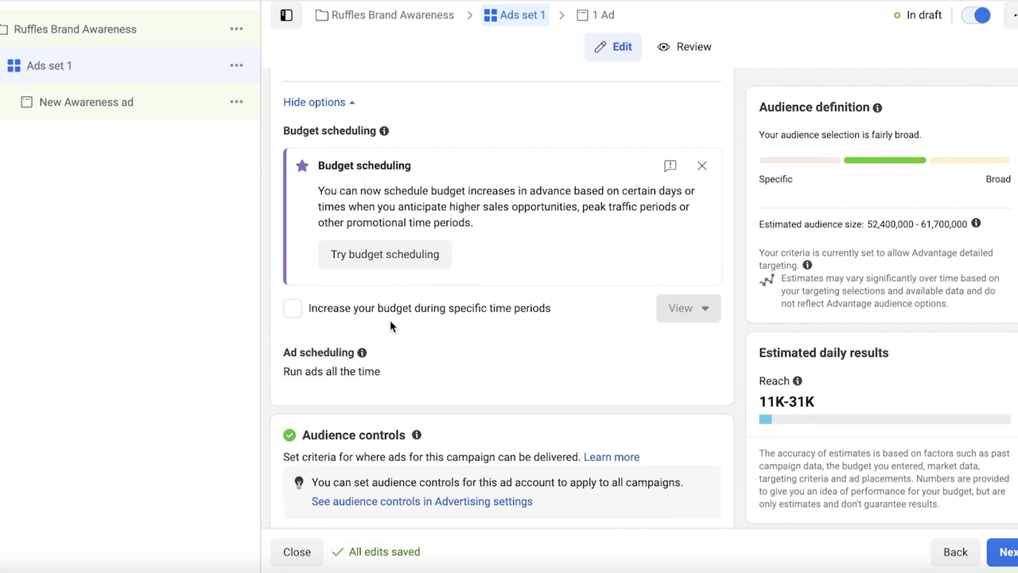
scroll(390, 326, up, 4)
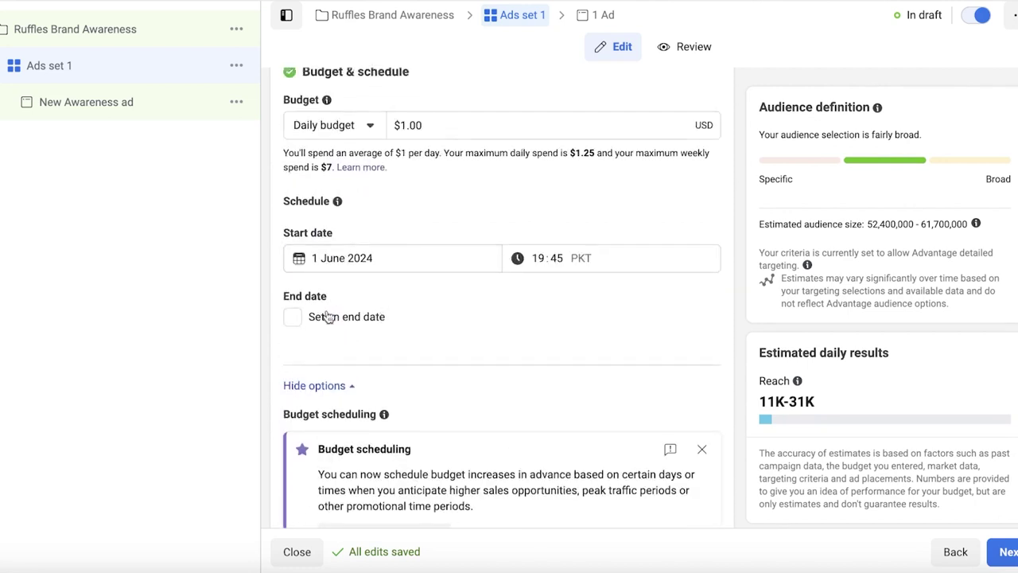
click(300, 321)
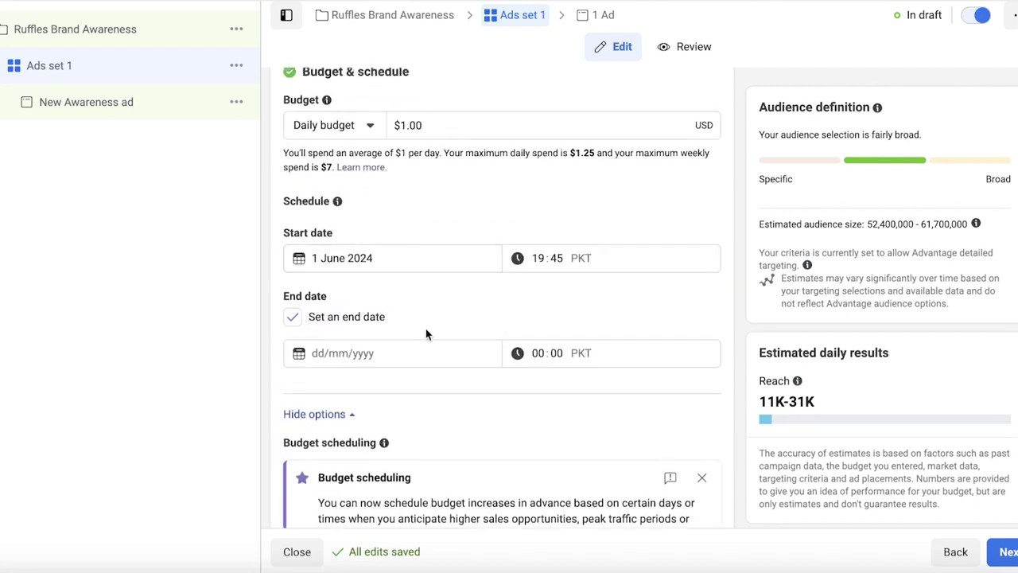
click(352, 352)
click(307, 218)
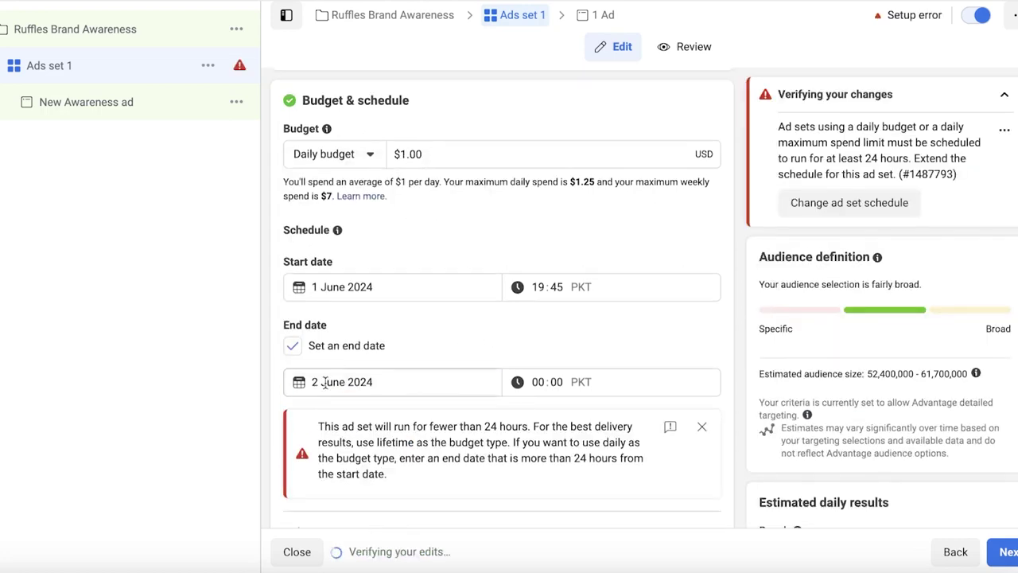
scroll(509, 358, up, 10)
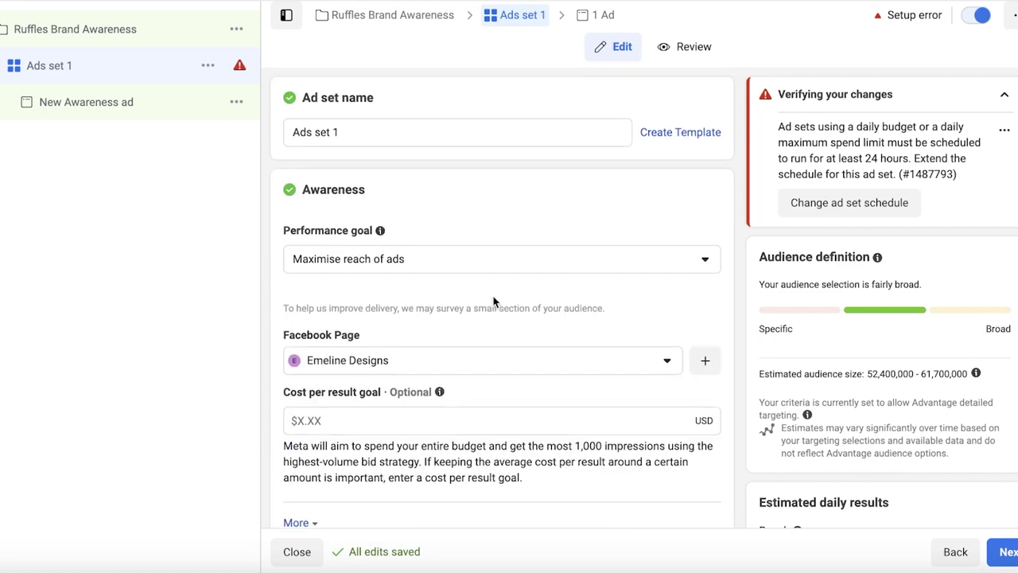
scroll(493, 302, down, 15)
scroll(493, 303, down, 5)
click(1004, 552)
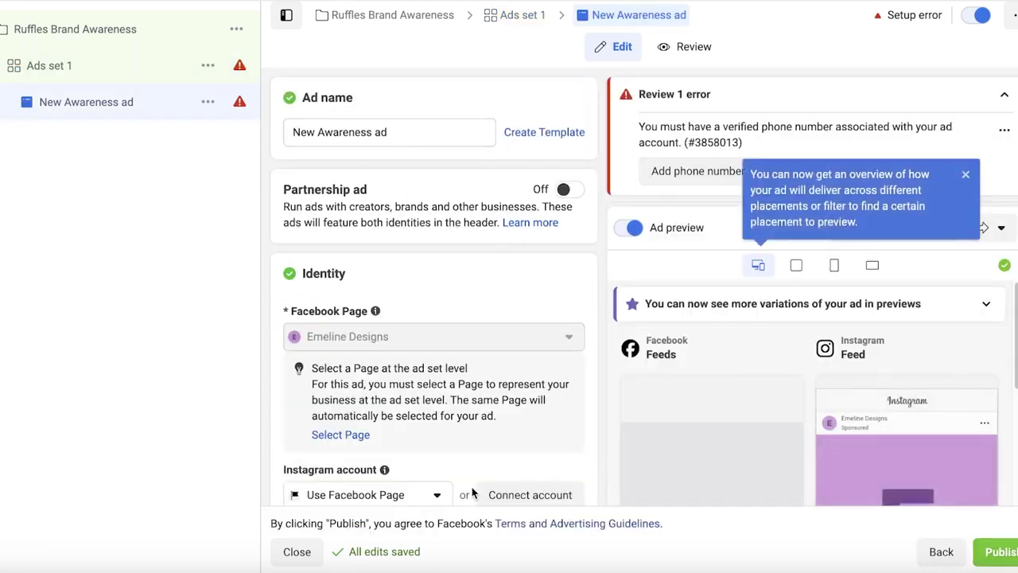
scroll(442, 362, down, 5)
scroll(443, 362, down, 1)
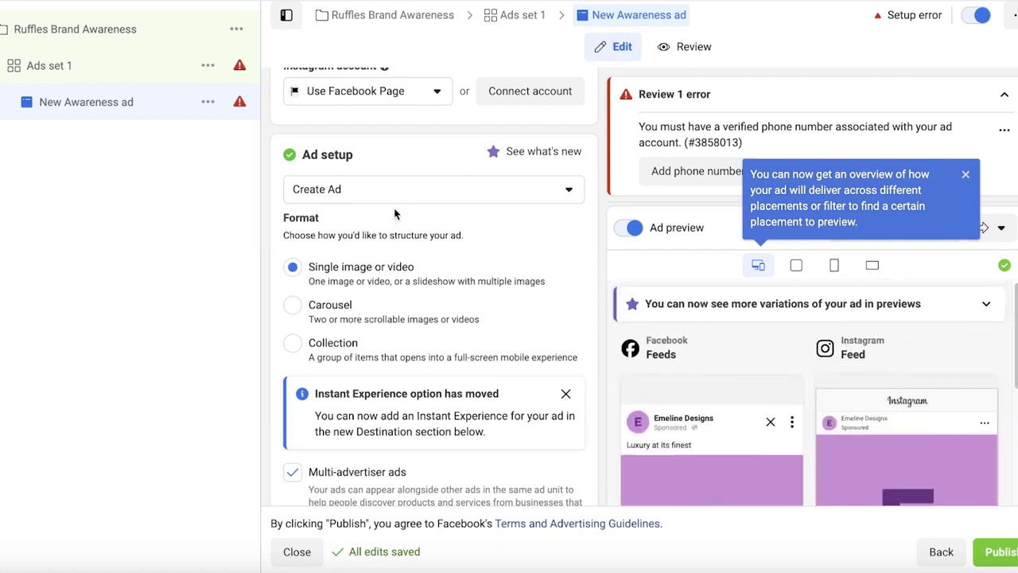
click(372, 94)
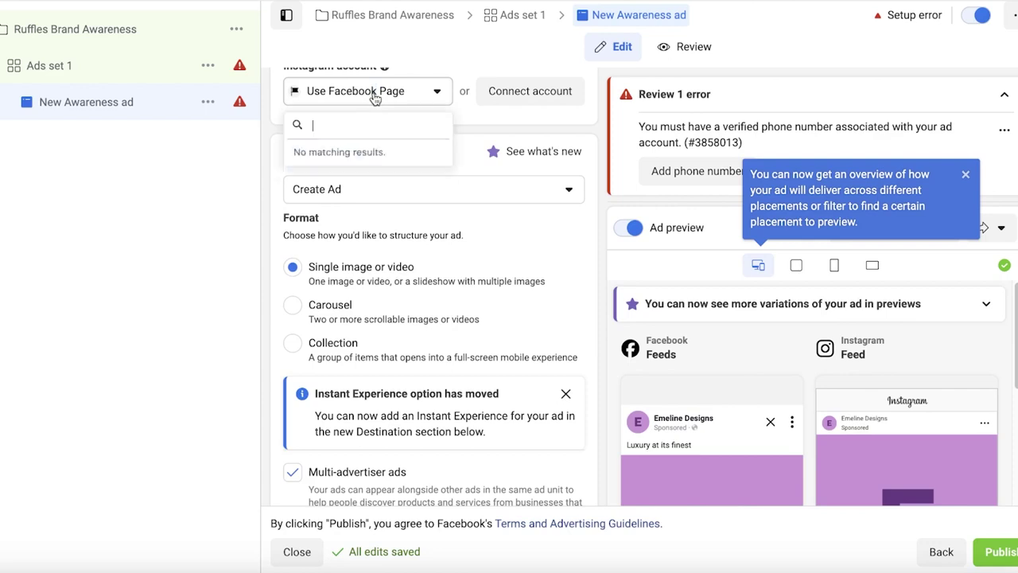
scroll(429, 144, up, 3)
click(418, 175)
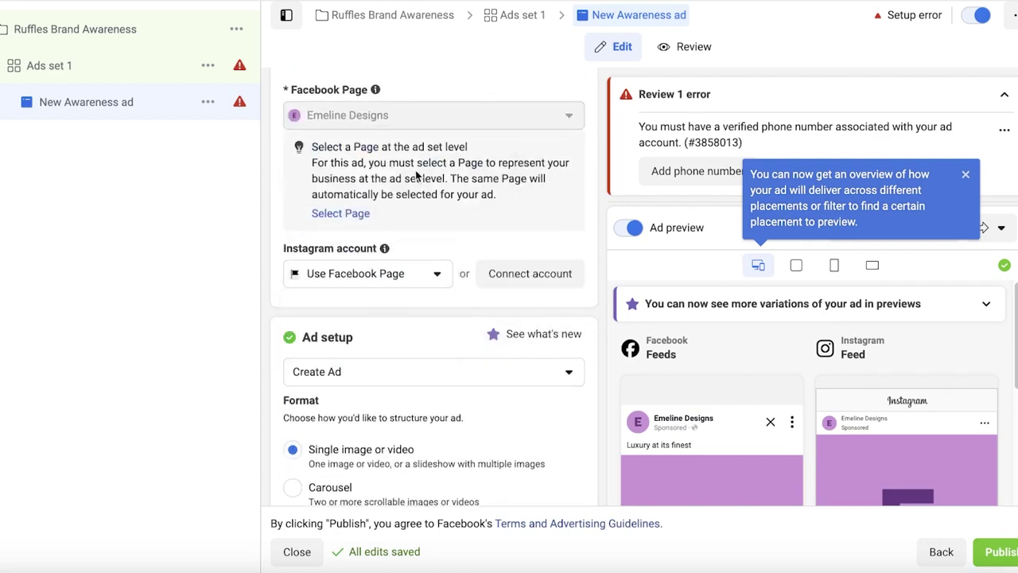
scroll(359, 218, down, 2)
click(363, 233)
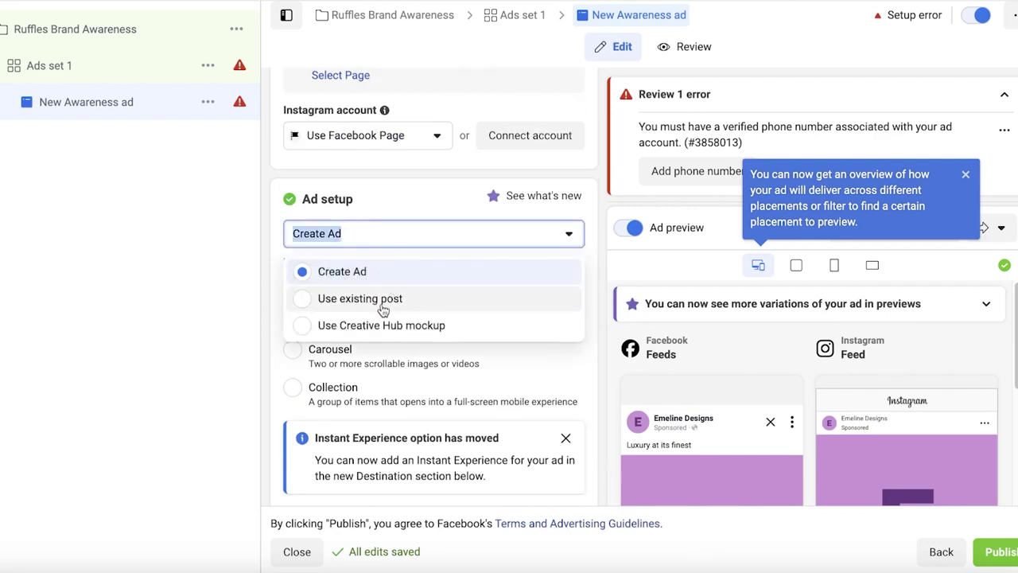
click(403, 199)
scroll(378, 245, down, 2)
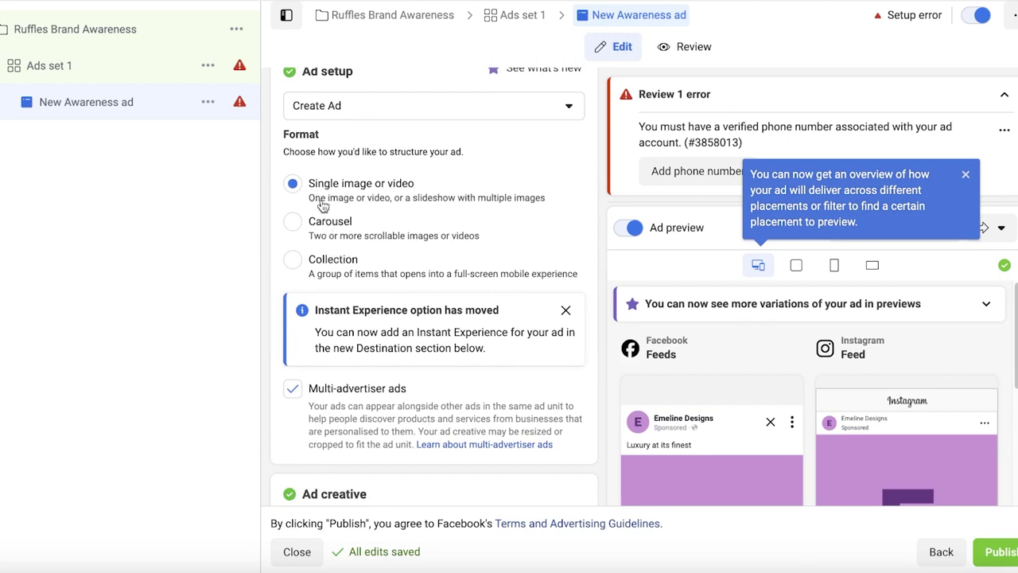
scroll(327, 261, down, 1)
scroll(324, 278, down, 1)
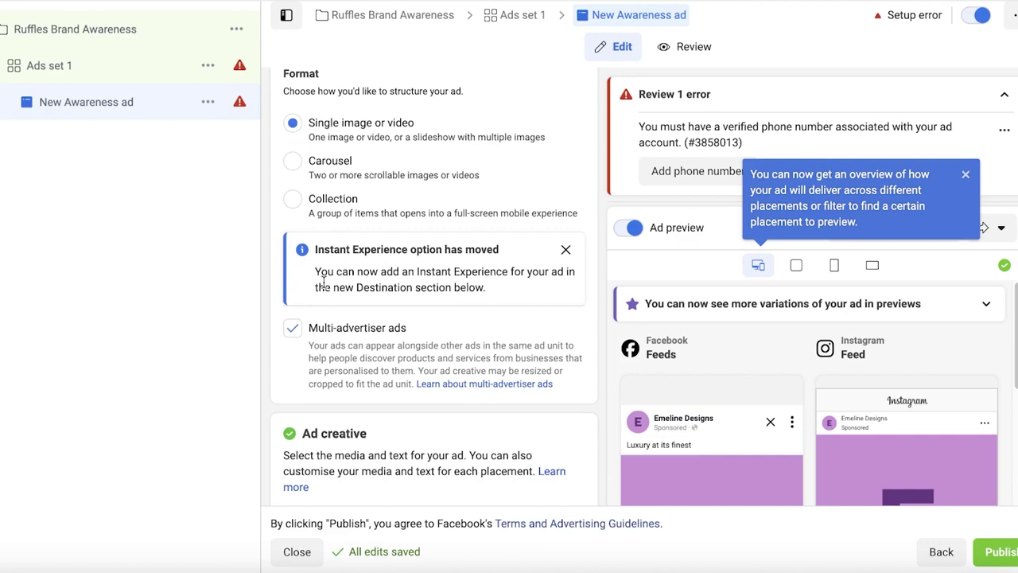
scroll(323, 247, down, 3)
scroll(762, 318, down, 5)
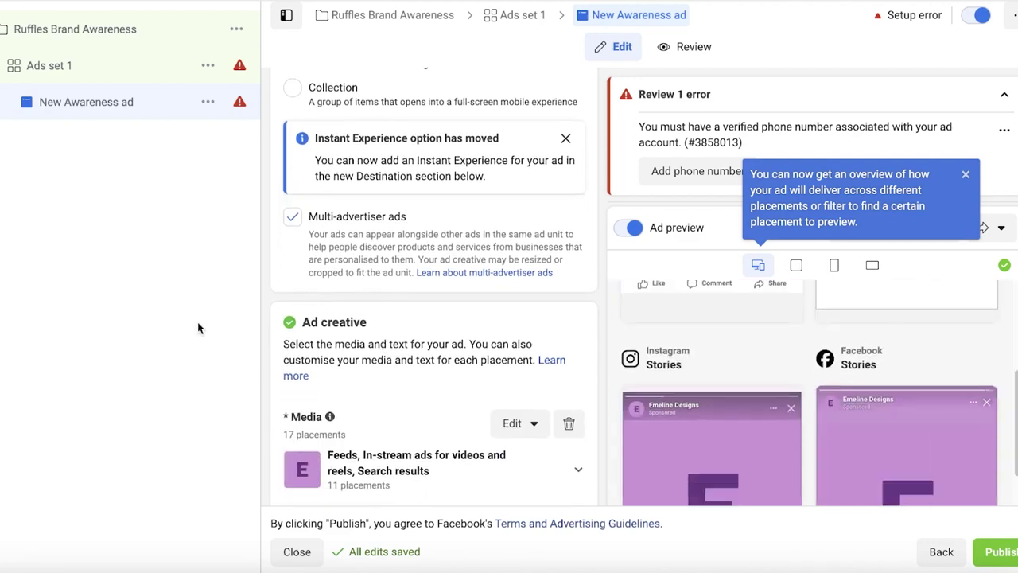
scroll(439, 312, down, 8)
scroll(439, 313, up, 5)
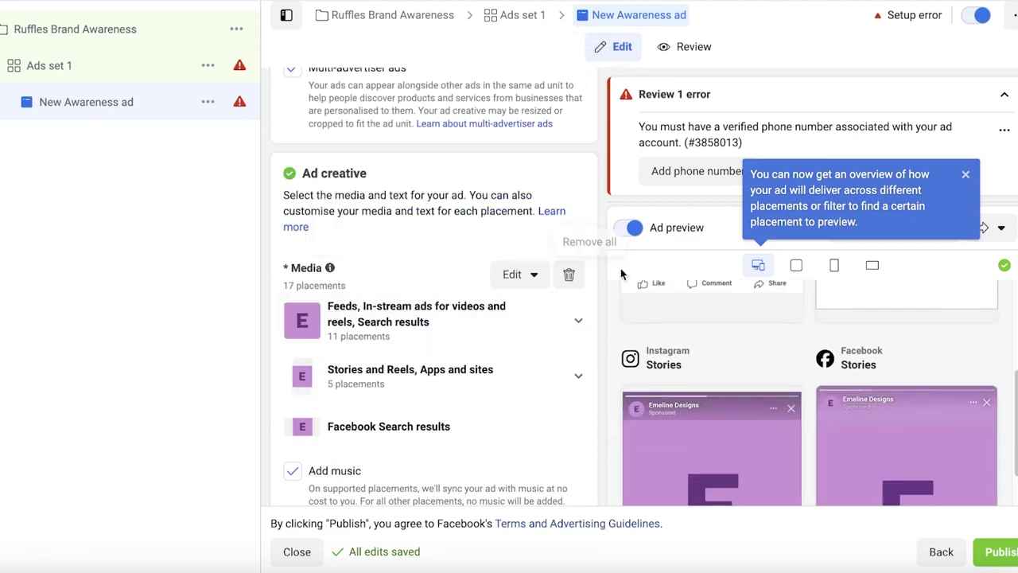
Remove all media from the ad, leaving the primary text unchanged
click(567, 275)
scroll(447, 309, down, 4)
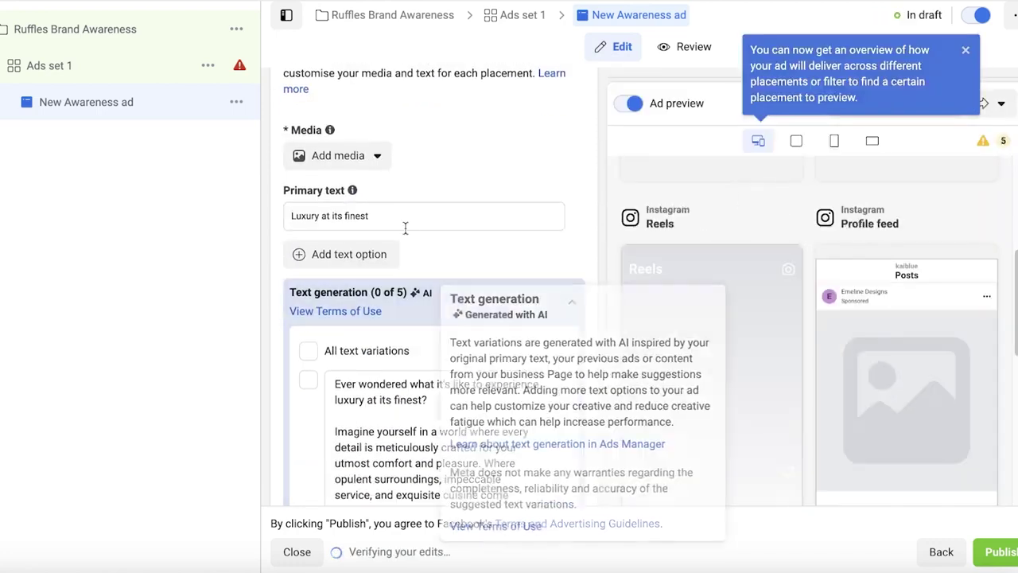
click(406, 214)
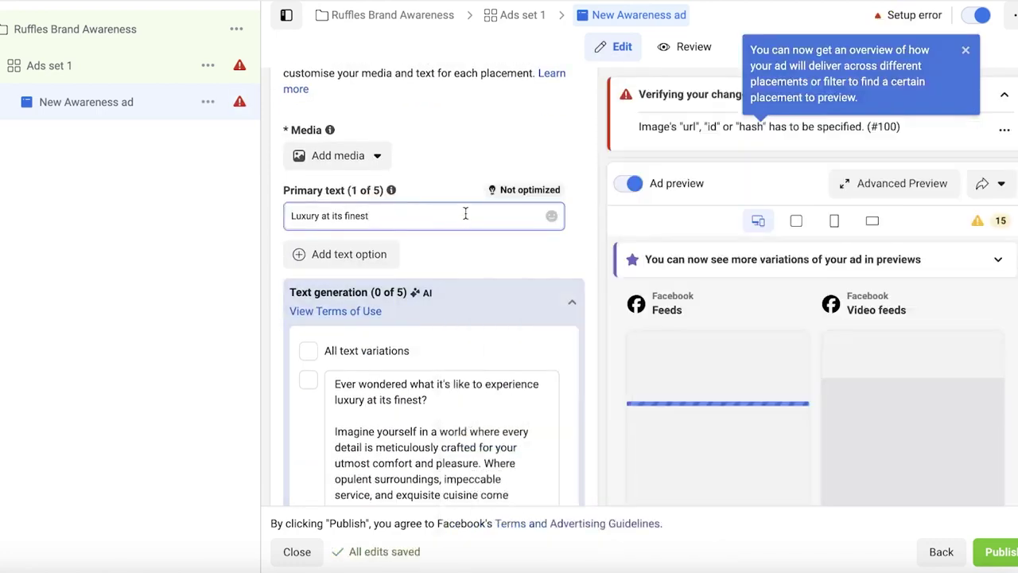
click(458, 165)
Add the first AI-generated text variation to the ad's primary text
scroll(375, 188, down, 2)
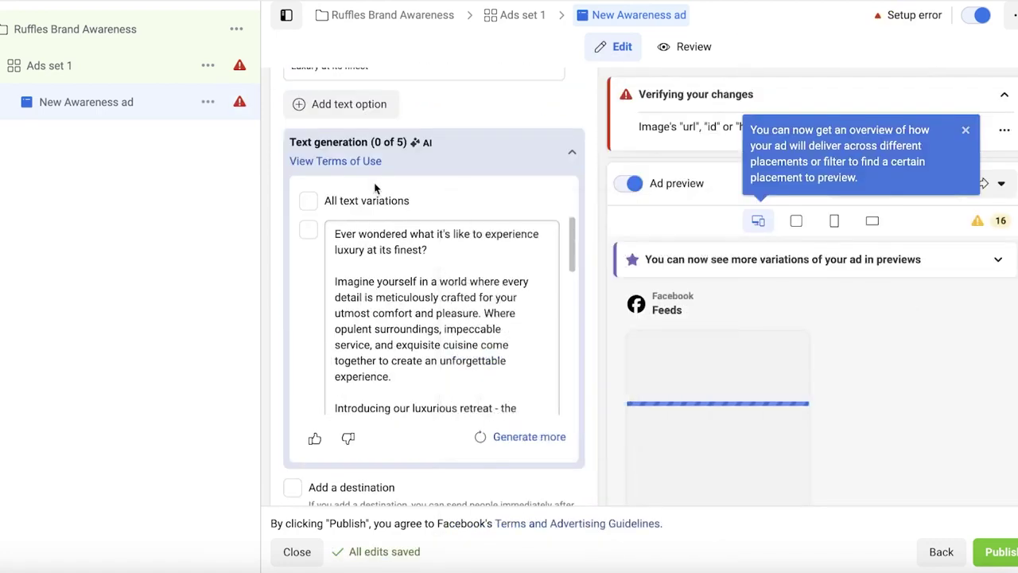
scroll(369, 304, down, 3)
scroll(369, 304, down, 5)
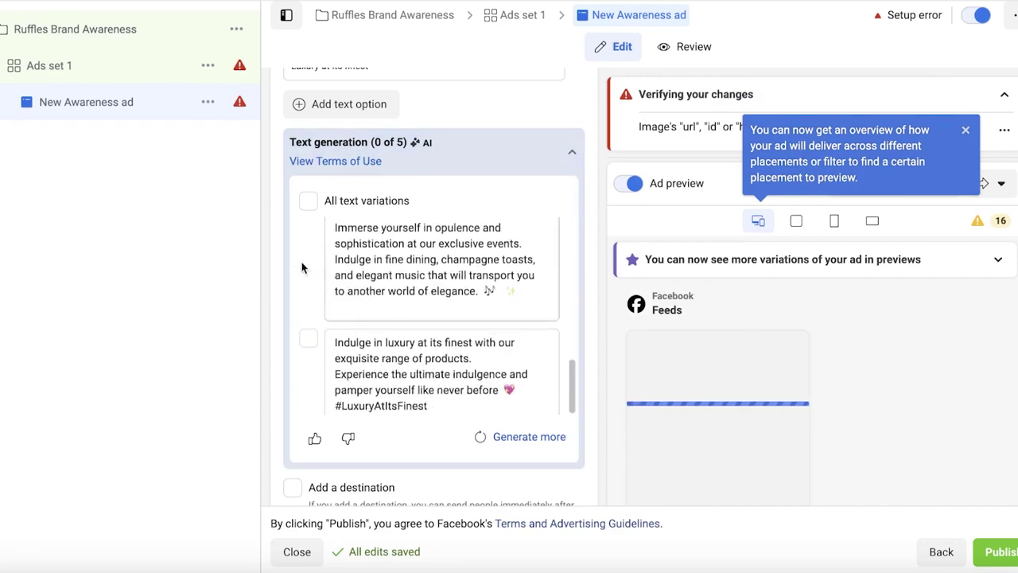
click(311, 209)
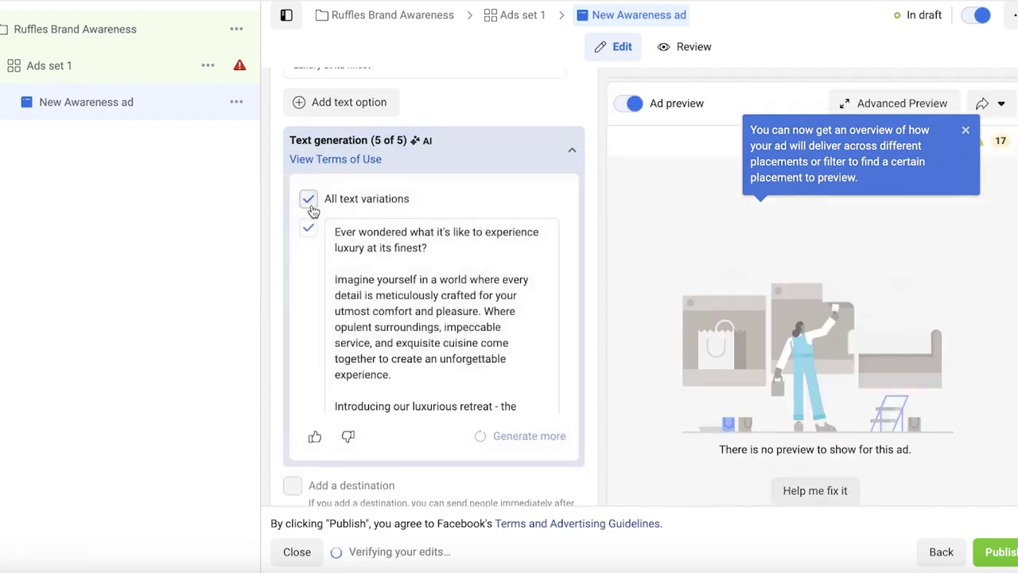
click(311, 210)
click(309, 232)
scroll(348, 411, down, 10)
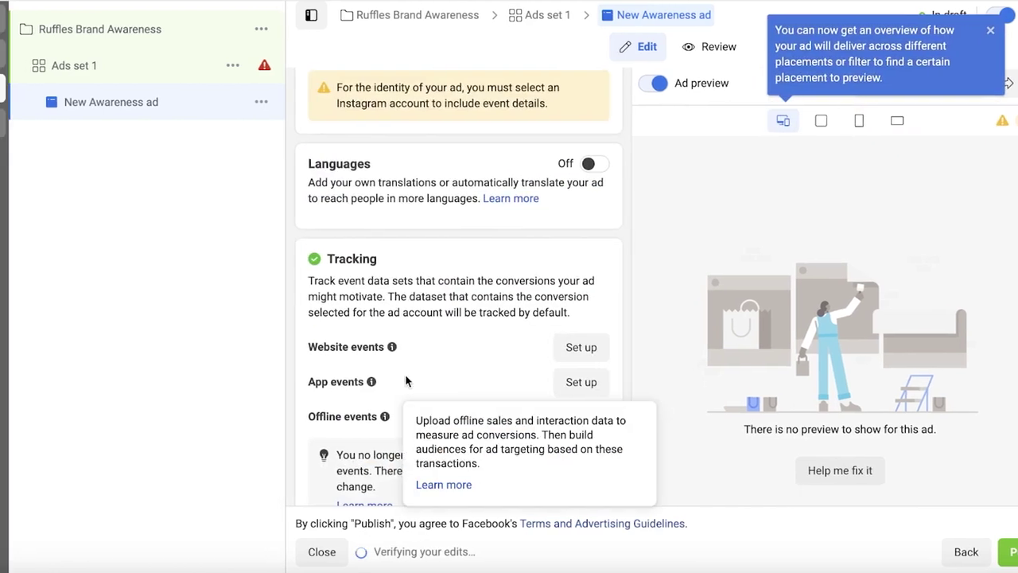
scroll(405, 374, up, 3)
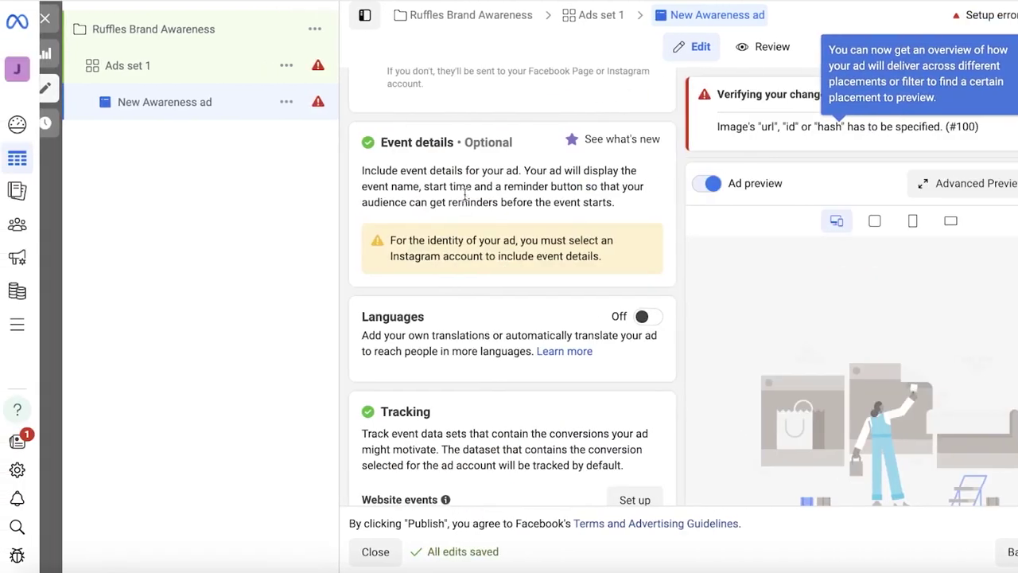
scroll(465, 193, down, 2)
scroll(467, 209, down, 2)
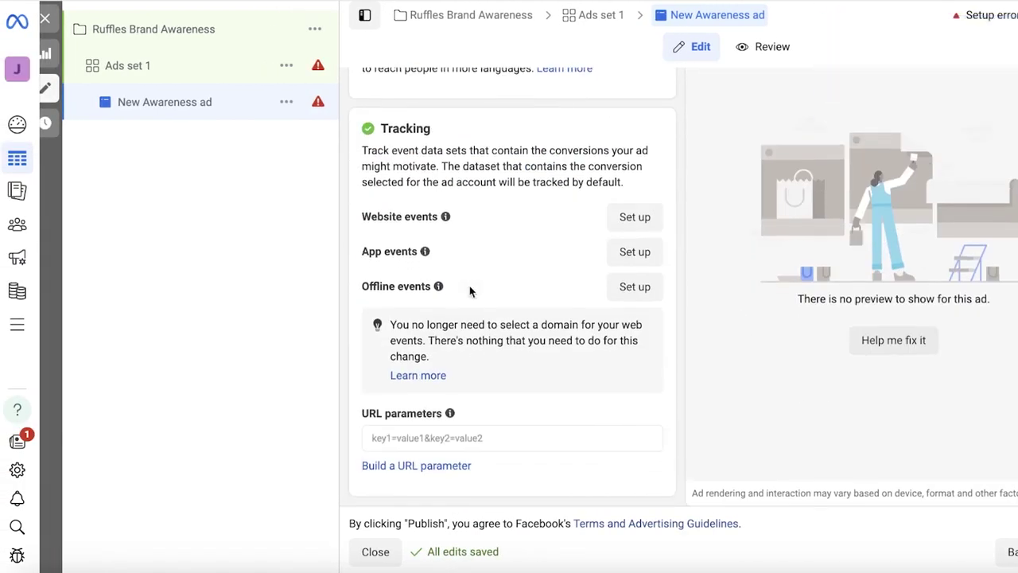
Exit the phone number setup without adding one, then start Create A/B test
click(859, 216)
click(704, 257)
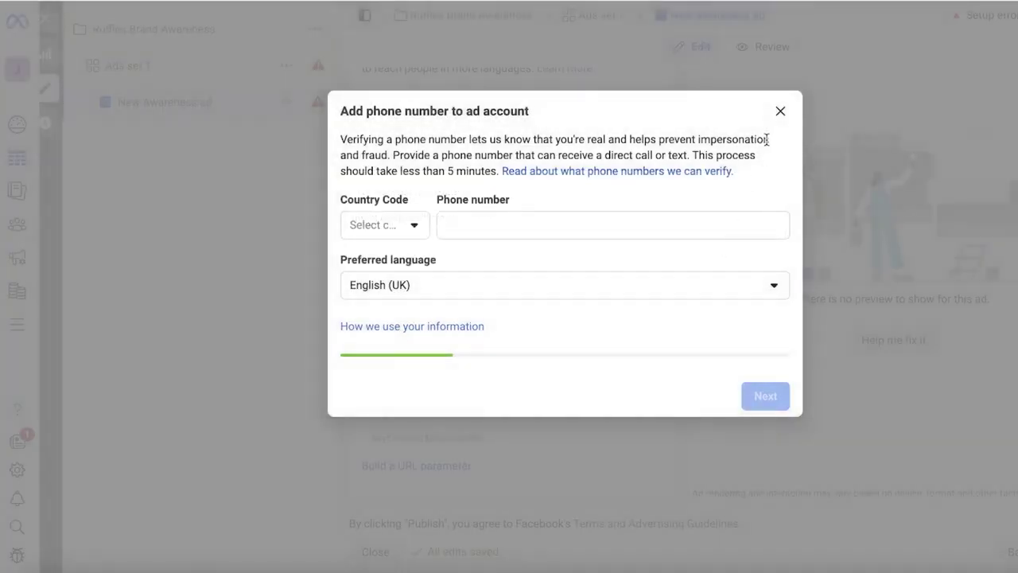
click(781, 112)
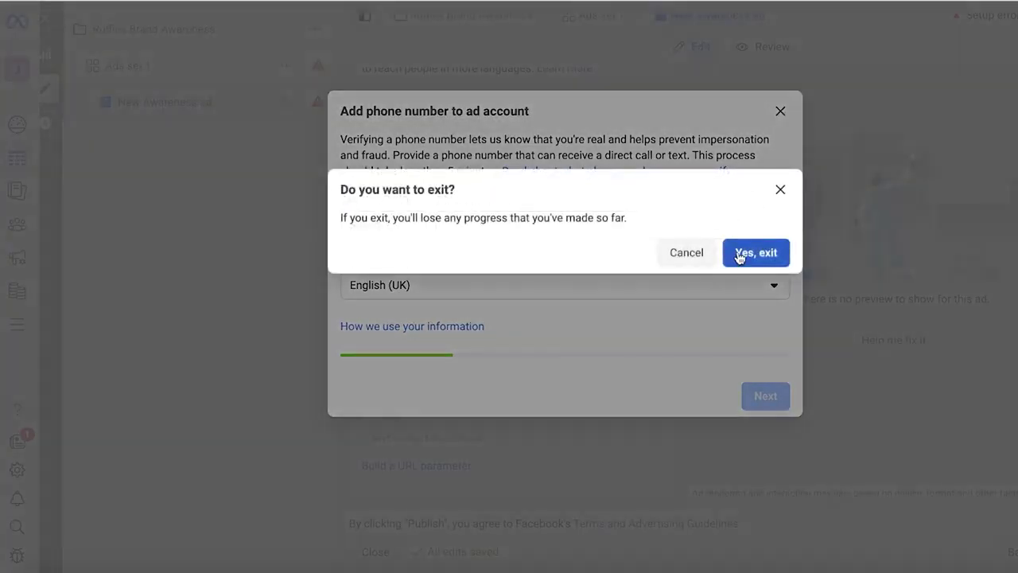
click(740, 253)
mouse_move(26, 168)
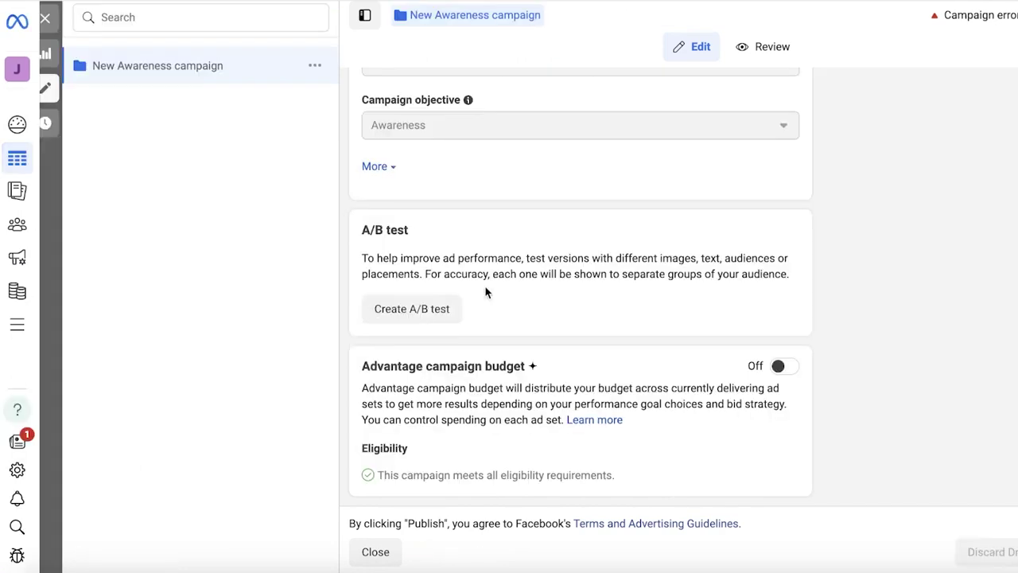
click(432, 306)
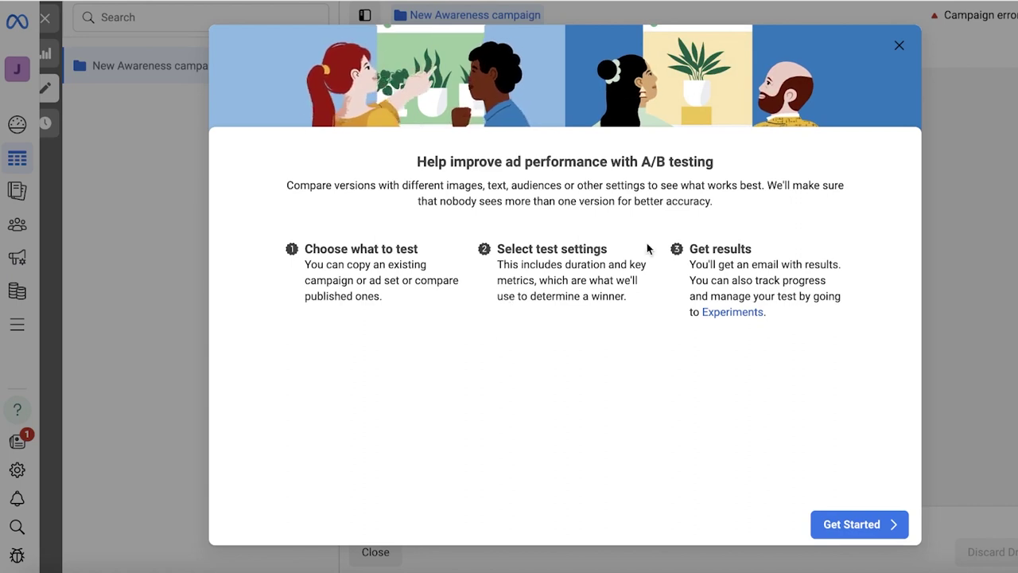
Begin the A/B test using 'Make a copy of this ad' and show the test variables
click(846, 514)
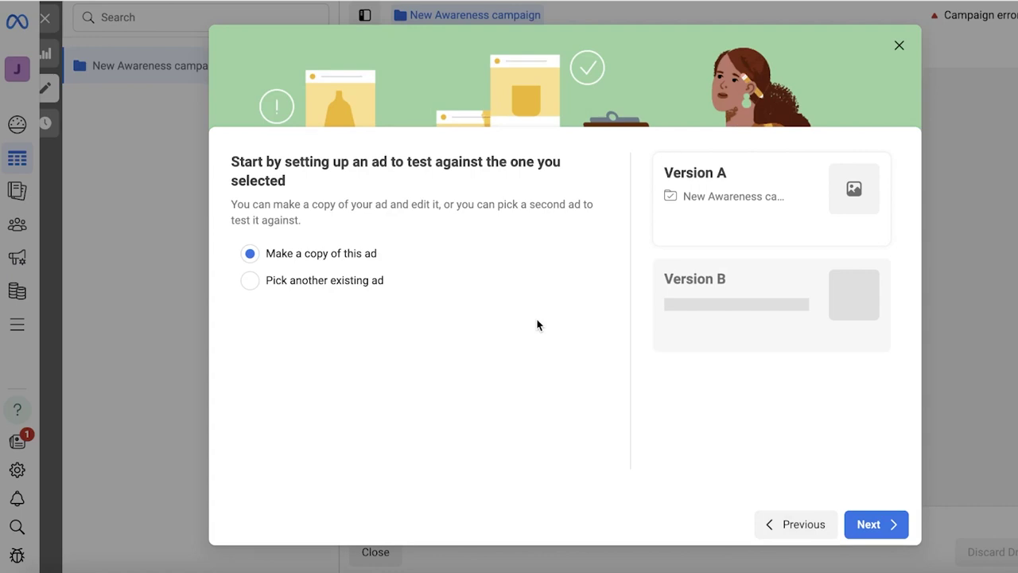
click(364, 285)
click(338, 253)
click(867, 528)
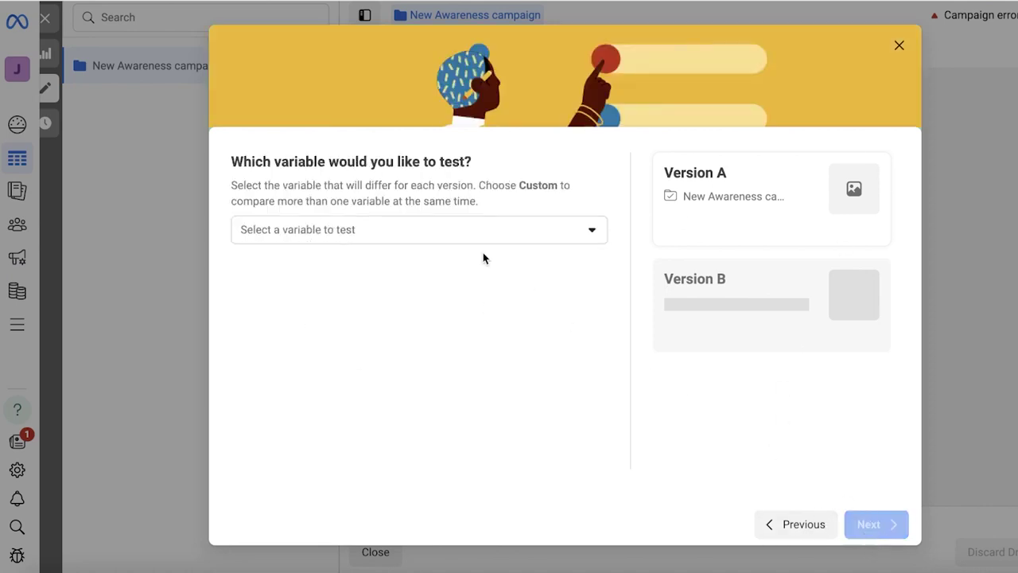
click(466, 235)
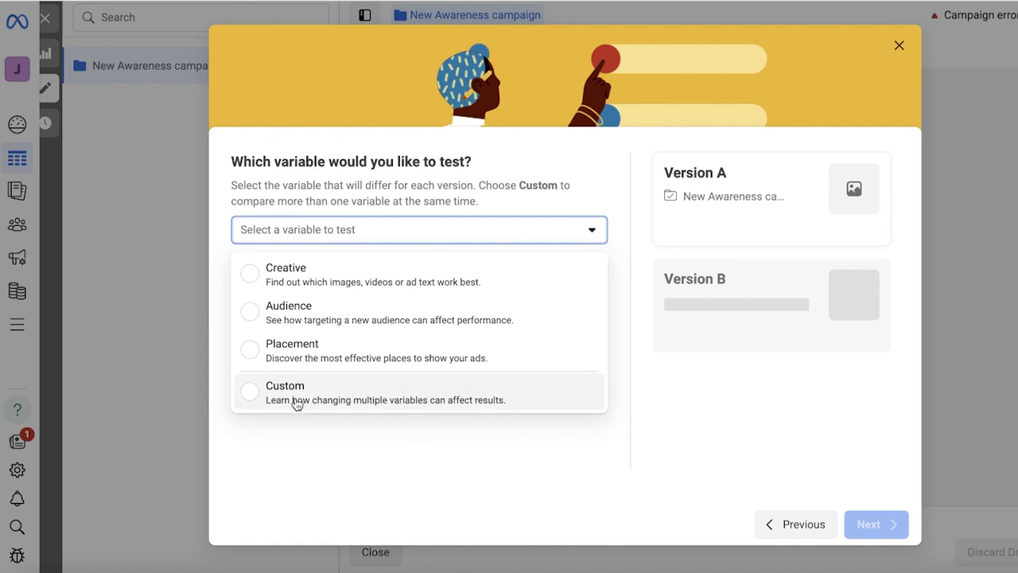
Choose Audience as the test variable and check the ad sets available to copy
click(295, 331)
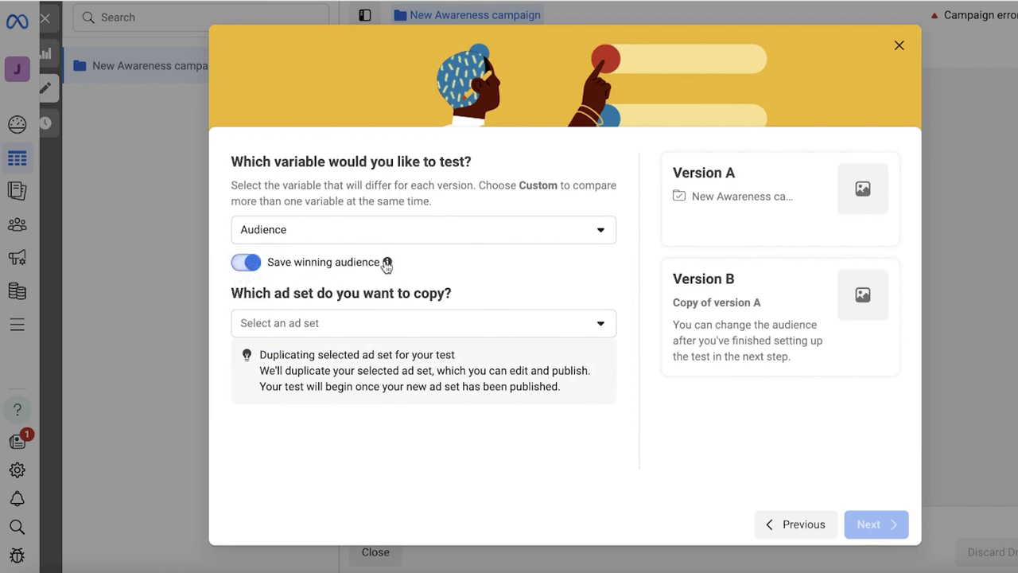
mouse_move(386, 265)
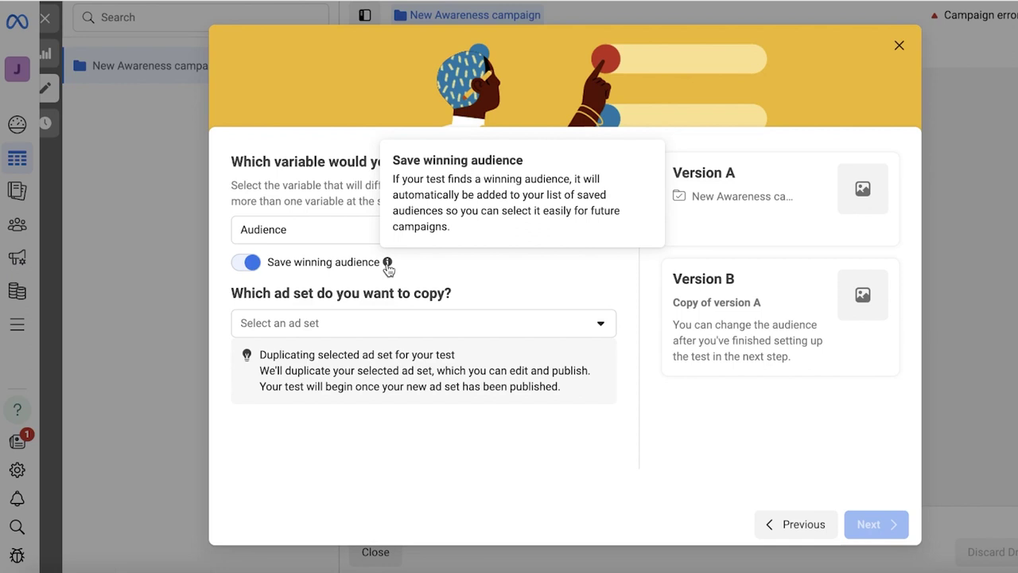
click(360, 323)
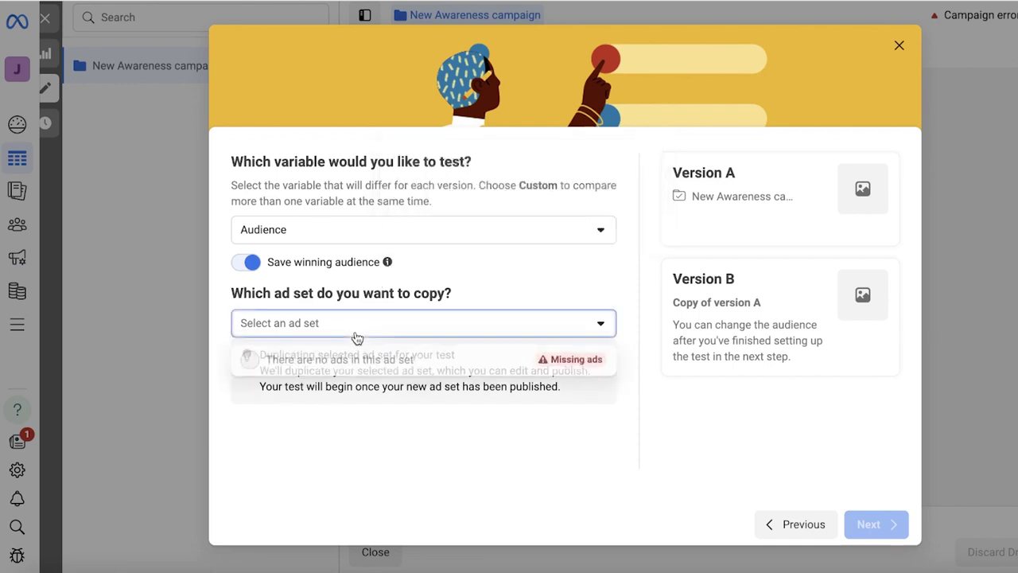
click(488, 238)
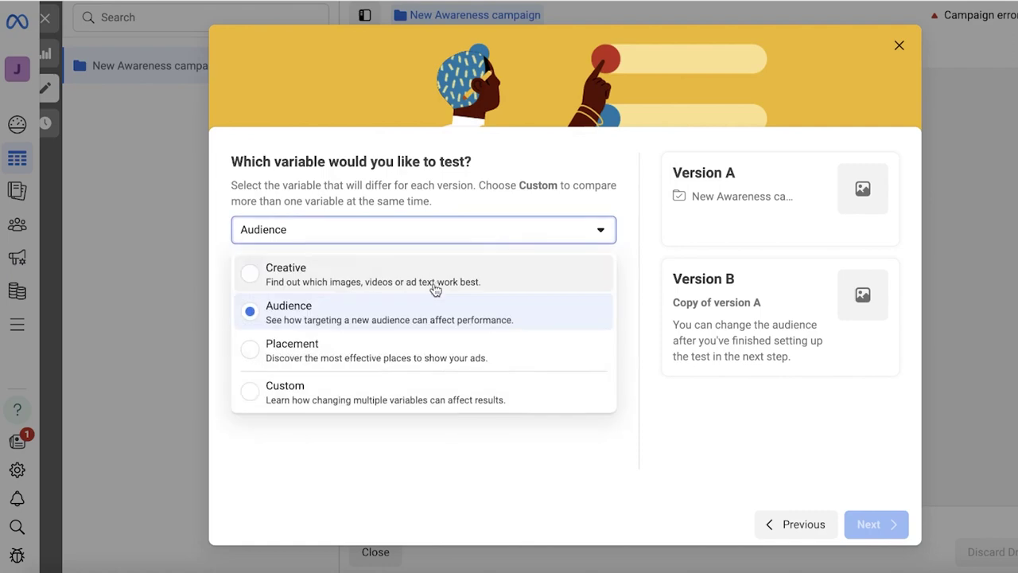
click(518, 234)
click(482, 232)
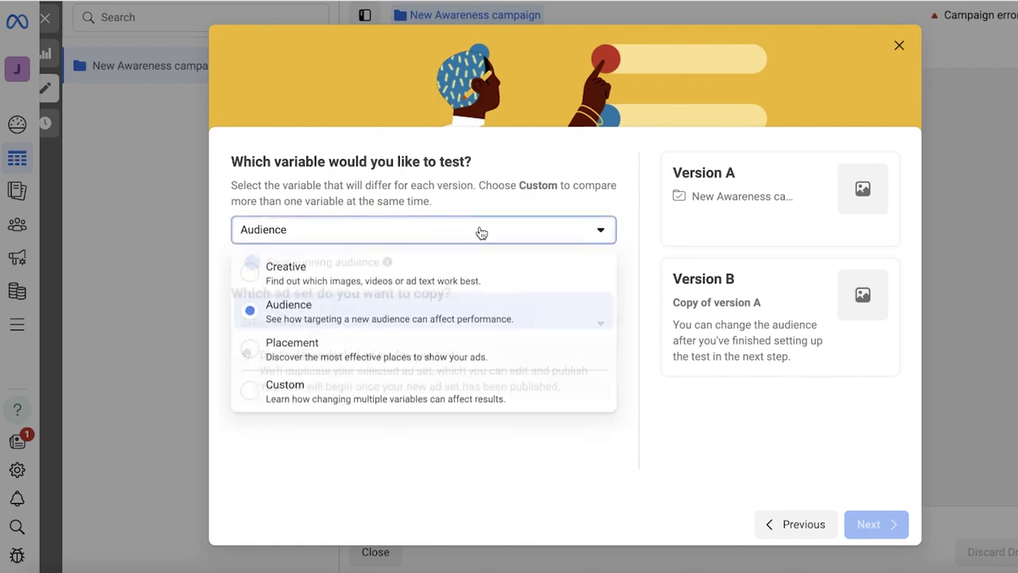
click(323, 299)
Switch the variable to Creative, check the ads to copy, and return to step one
click(333, 238)
click(307, 268)
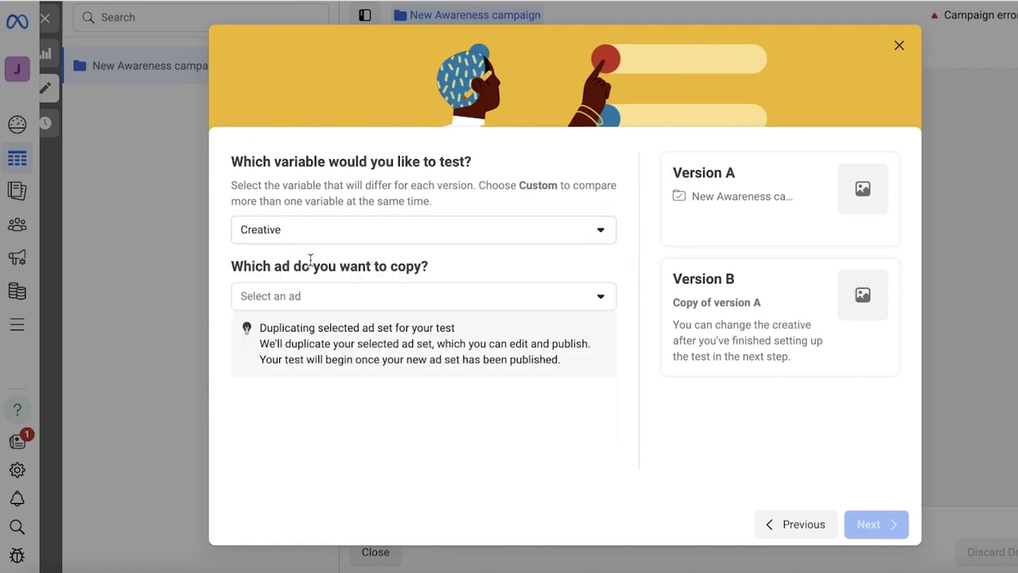
click(331, 303)
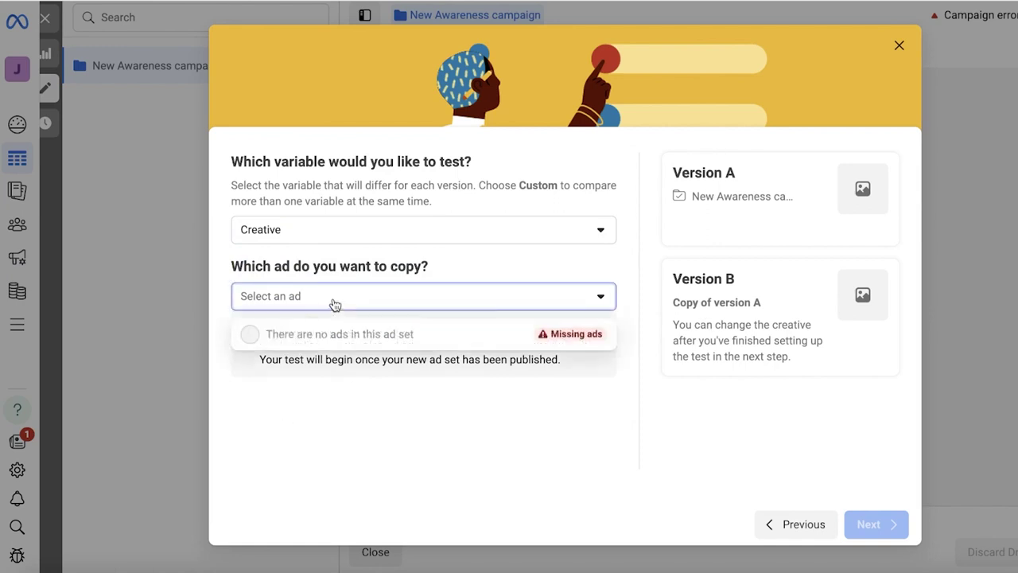
click(781, 521)
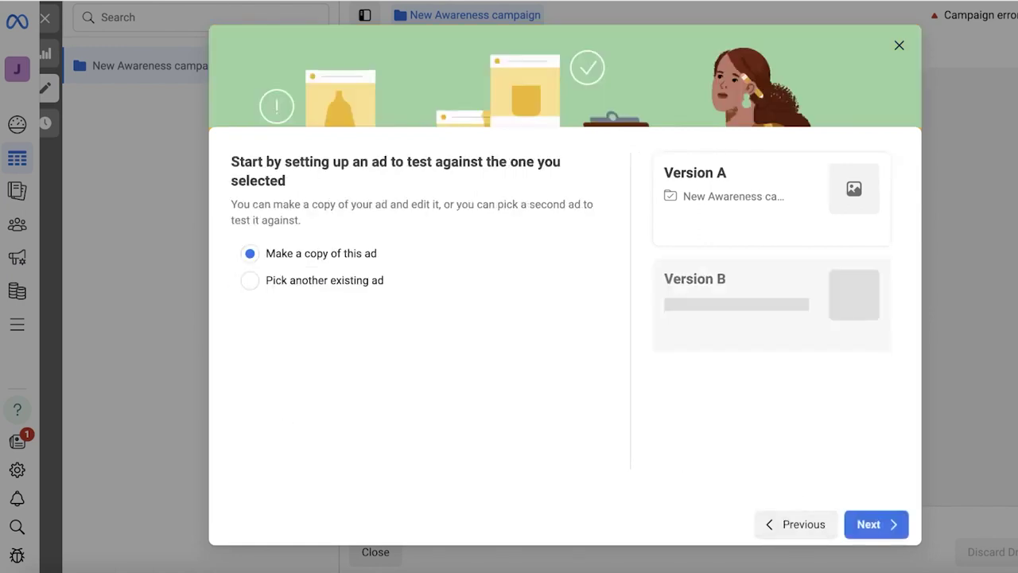
Leave the A/B test setup and show the Ruffles Brand Awareness campaign's ads, including draft New Awareness ad
click(899, 46)
scroll(522, 96, up, 10)
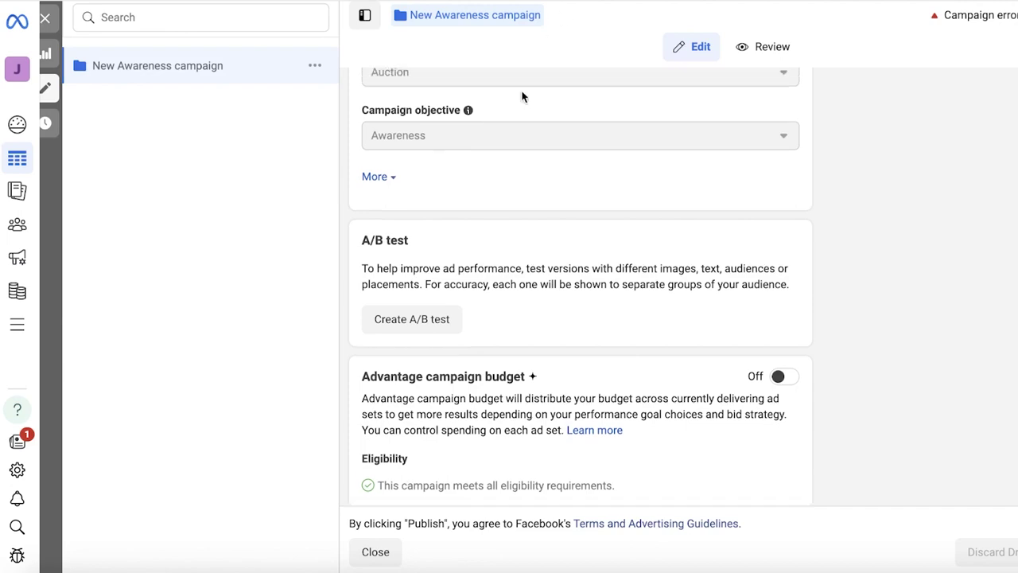
mouse_move(76, 151)
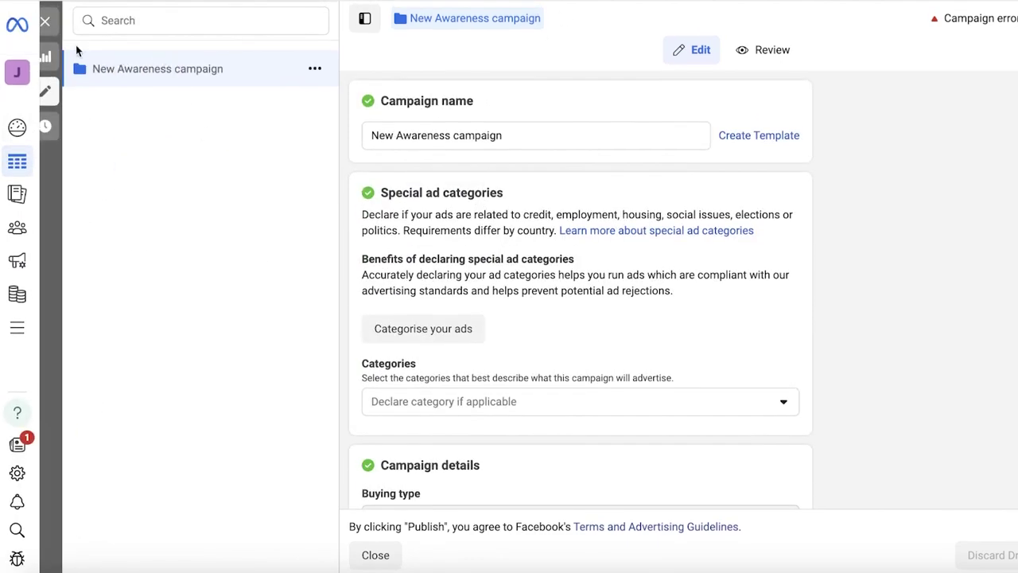
click(45, 21)
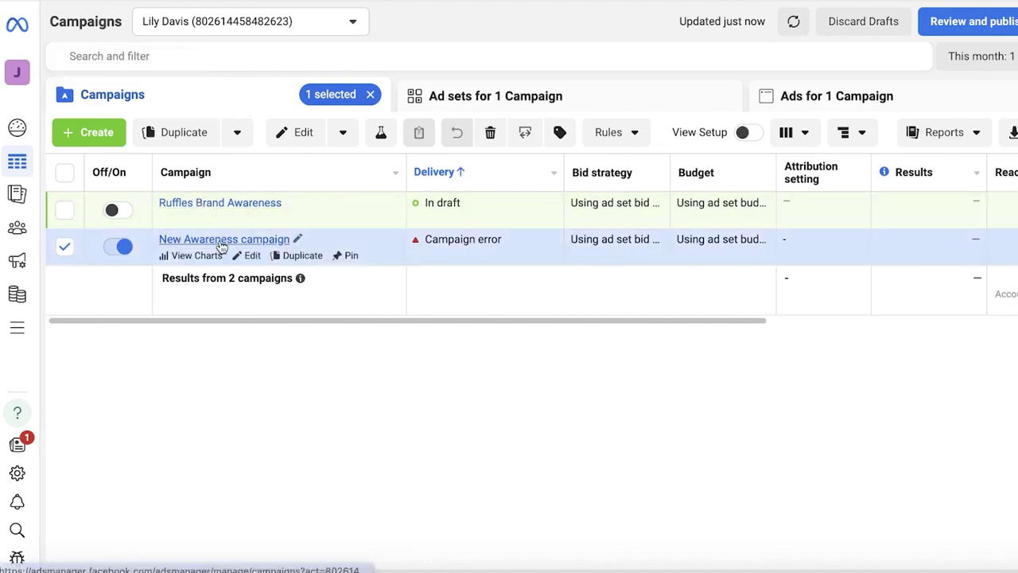
click(221, 204)
click(855, 98)
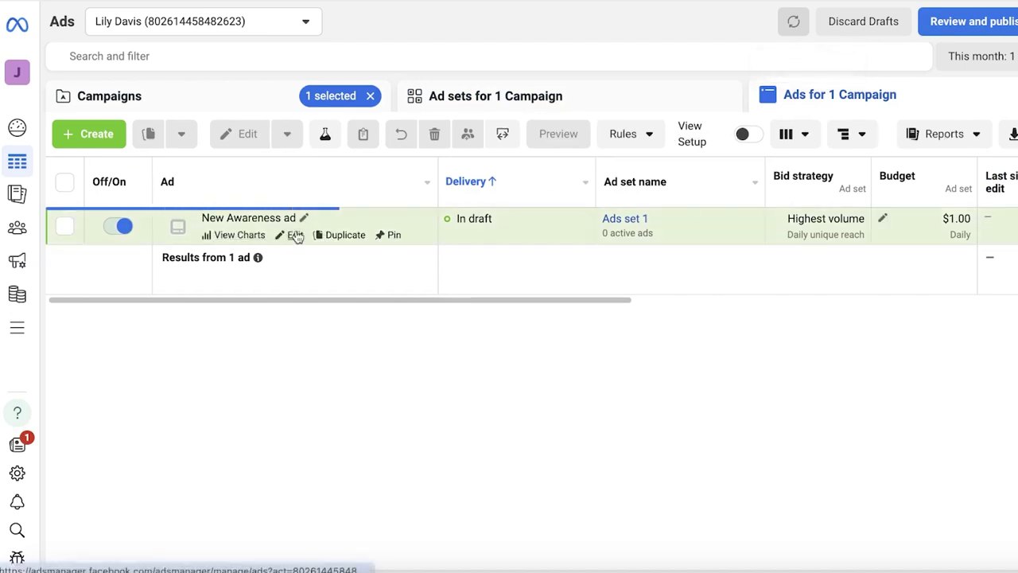
Open the New Awareness ad for editing and look through its form
click(294, 234)
scroll(536, 255, down, 15)
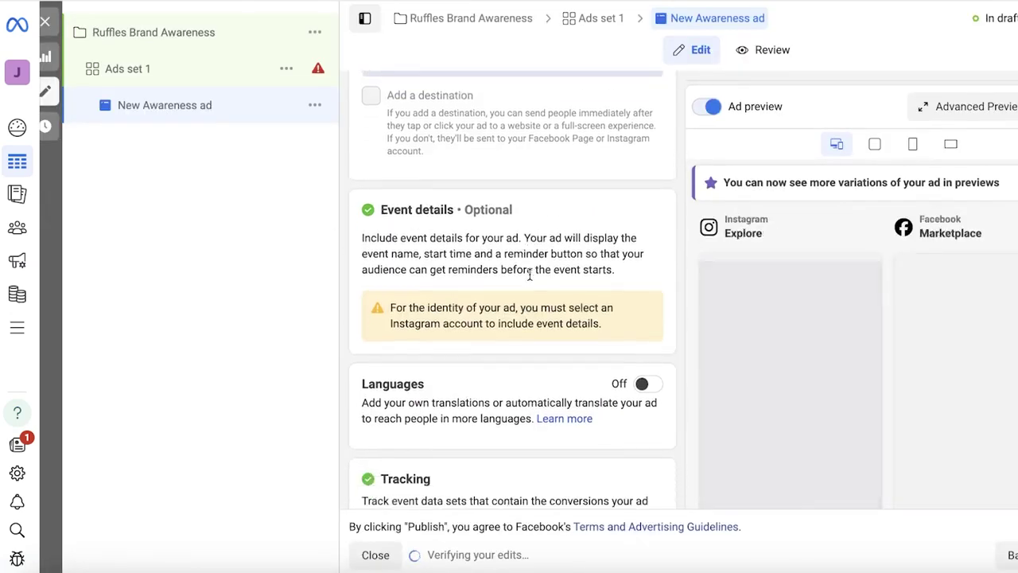
scroll(525, 274, up, 6)
scroll(521, 275, down, 5)
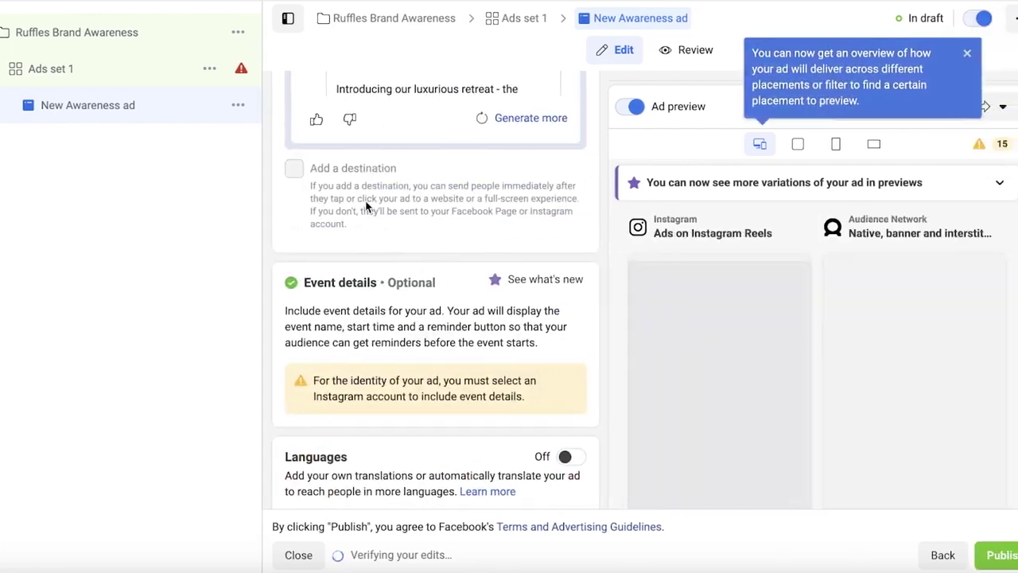
scroll(366, 207, down, 5)
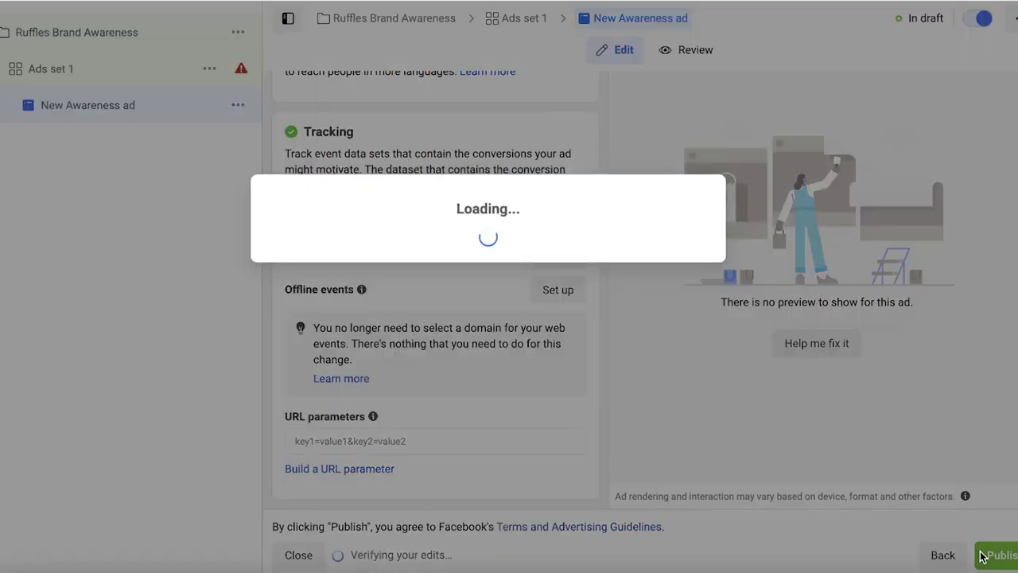
Attempt to publish the ad, then abandon the phone-number verification request
click(985, 556)
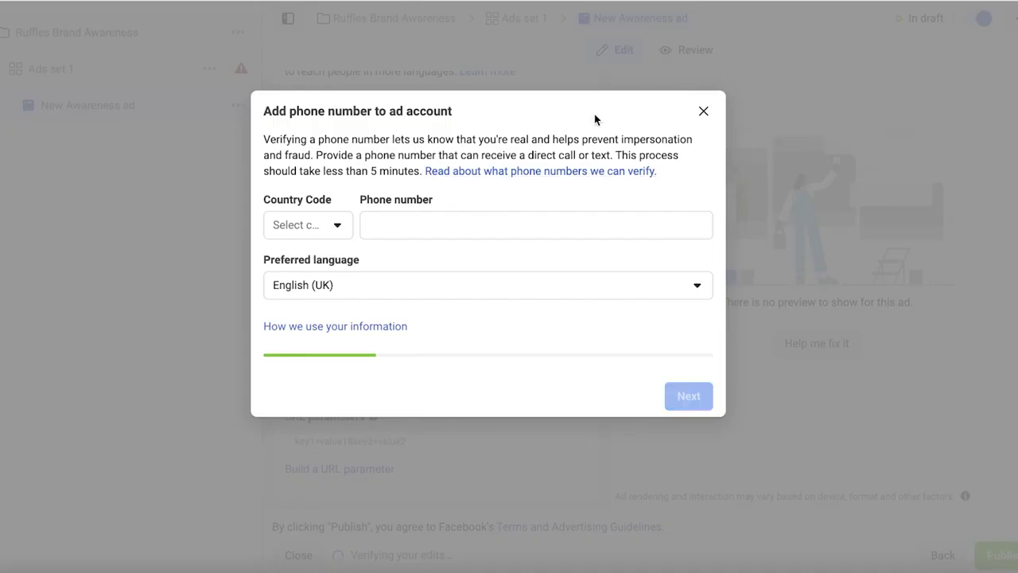
click(704, 111)
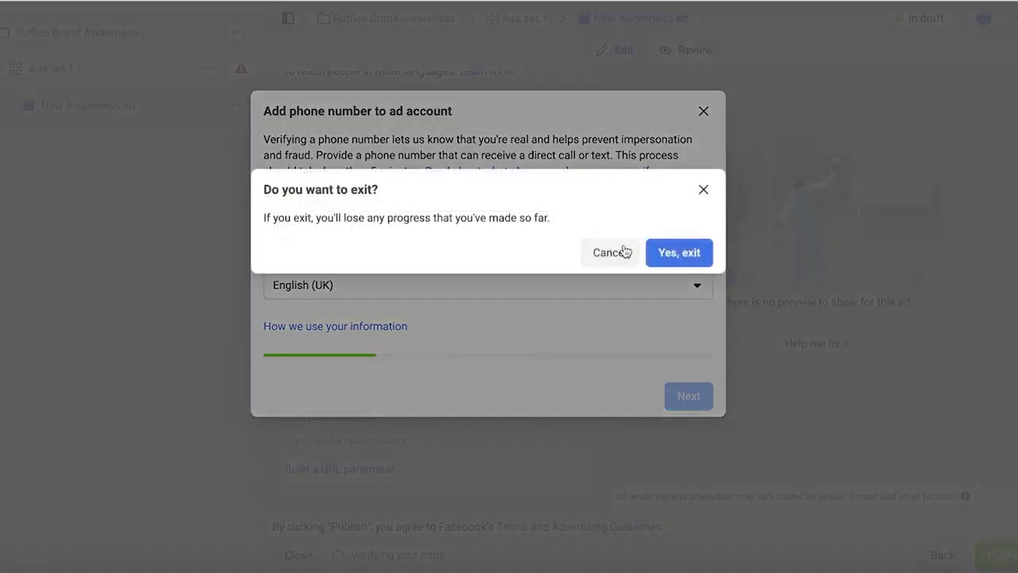
click(677, 256)
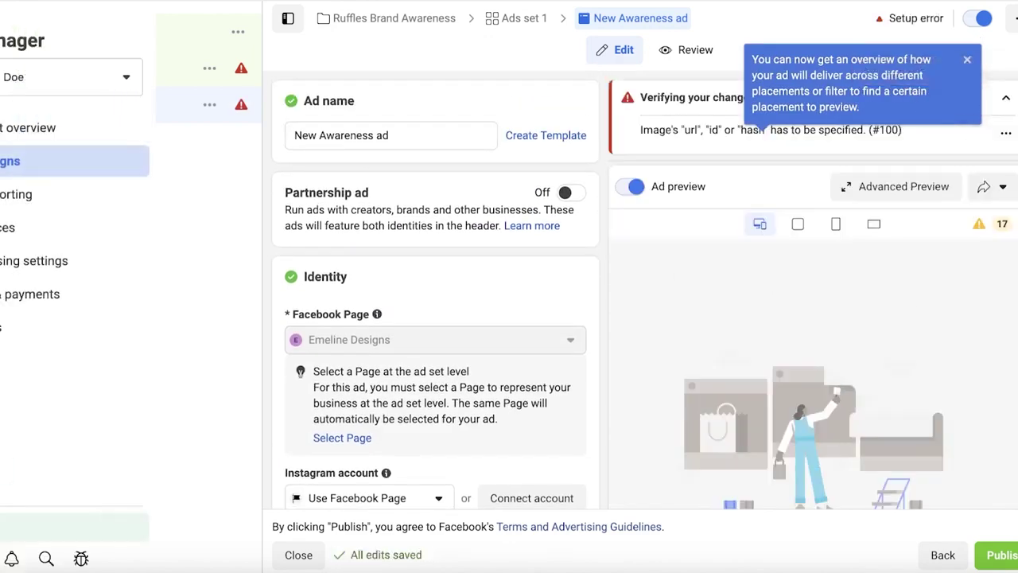
Dismiss the placements preview tip and review the ad's Identity and Ad setup sections
click(969, 60)
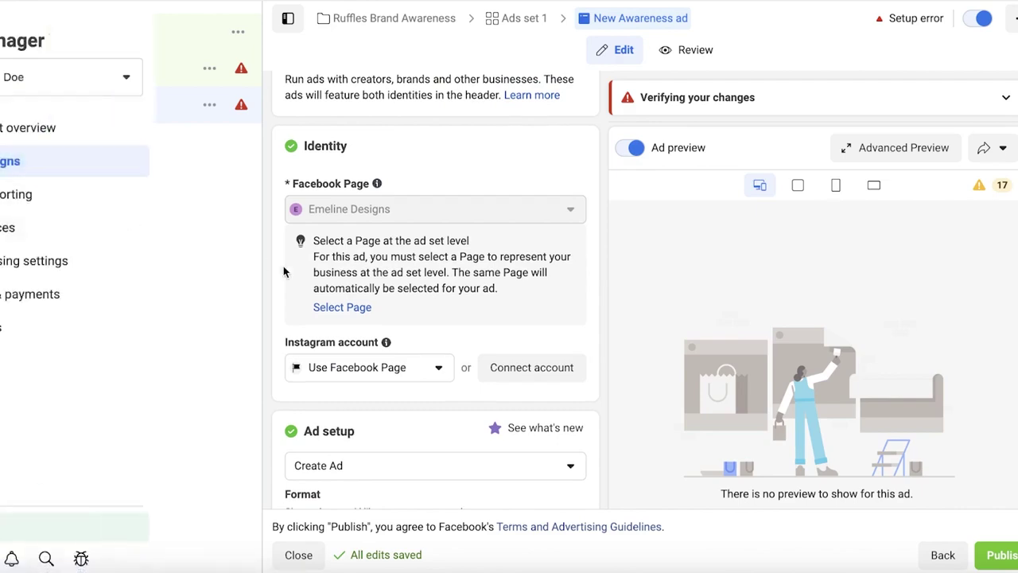
scroll(297, 301, down, 7)
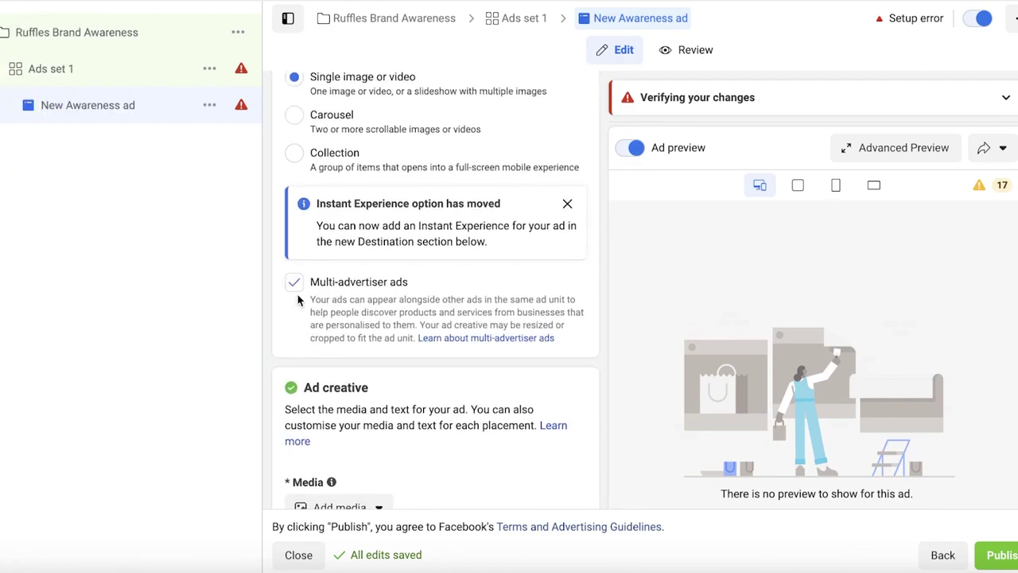
scroll(298, 294, up, 3)
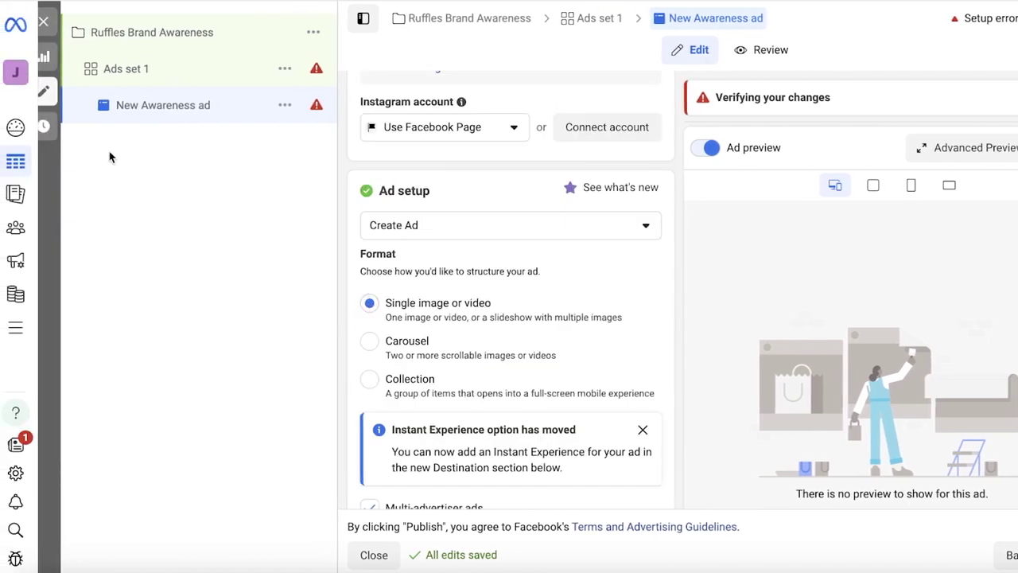
Go through Account overview back to Campaigns and clear the '1 selected' campaign filter on Ads
mouse_move(18, 111)
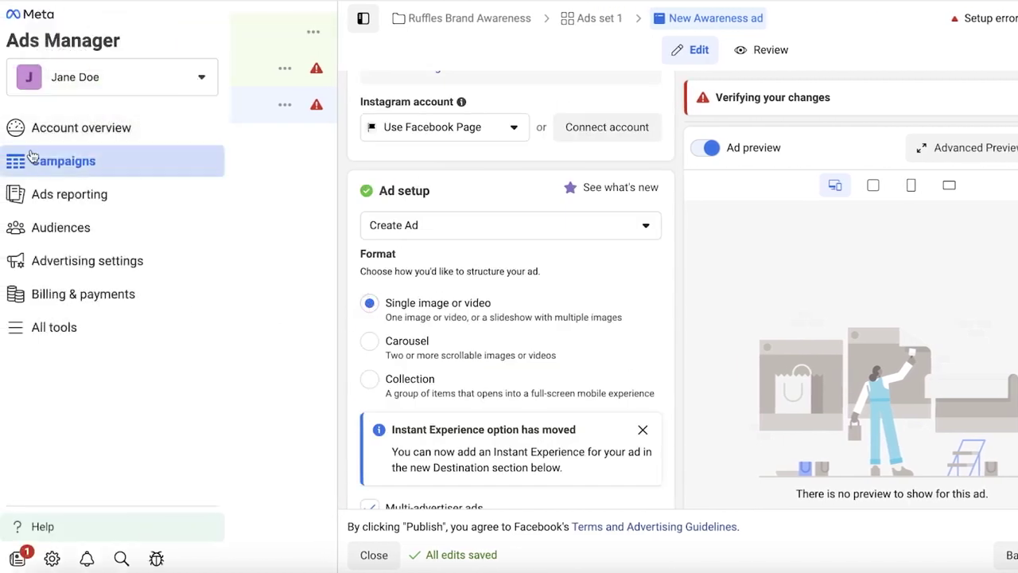
click(29, 134)
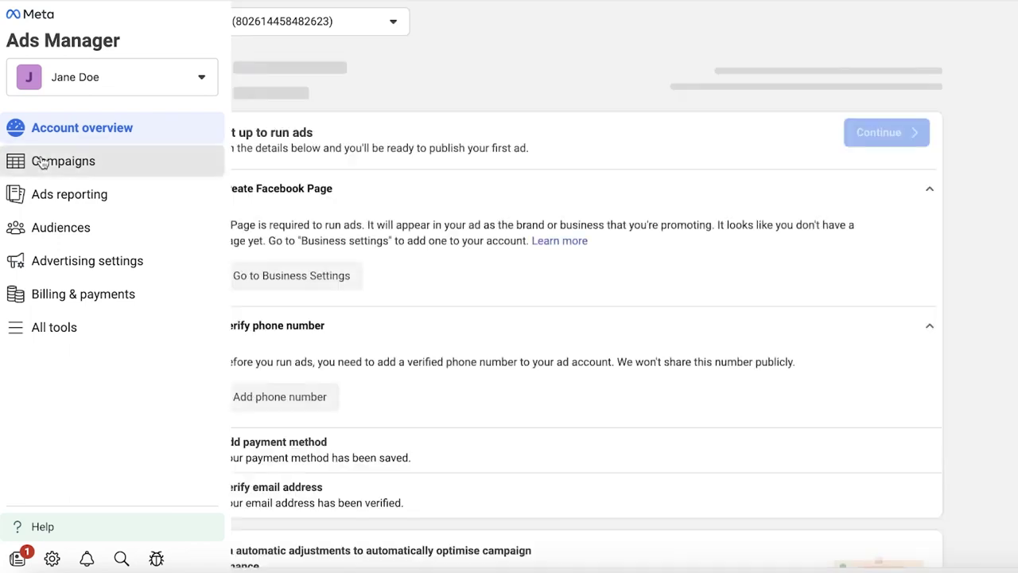
click(42, 162)
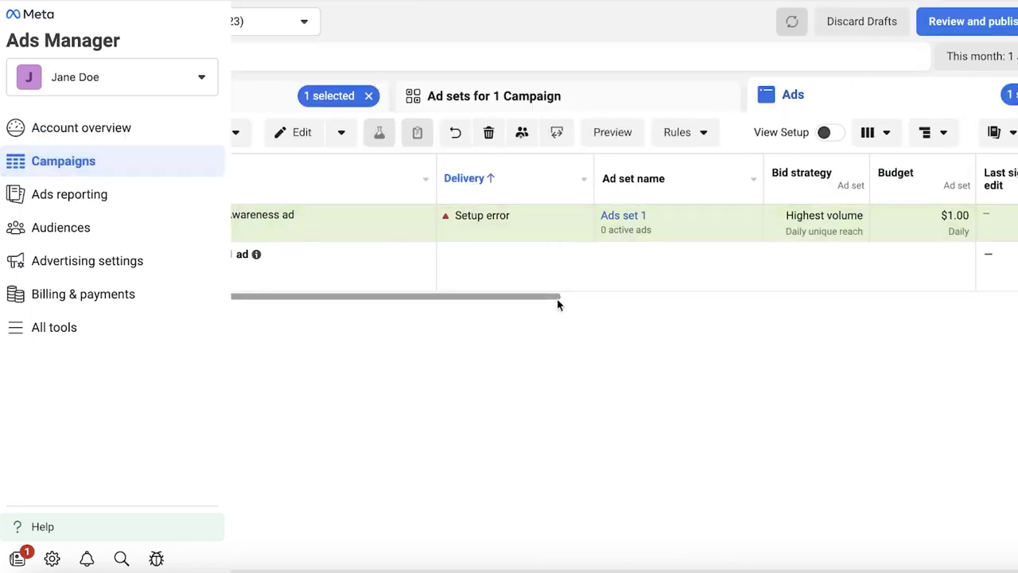
click(369, 96)
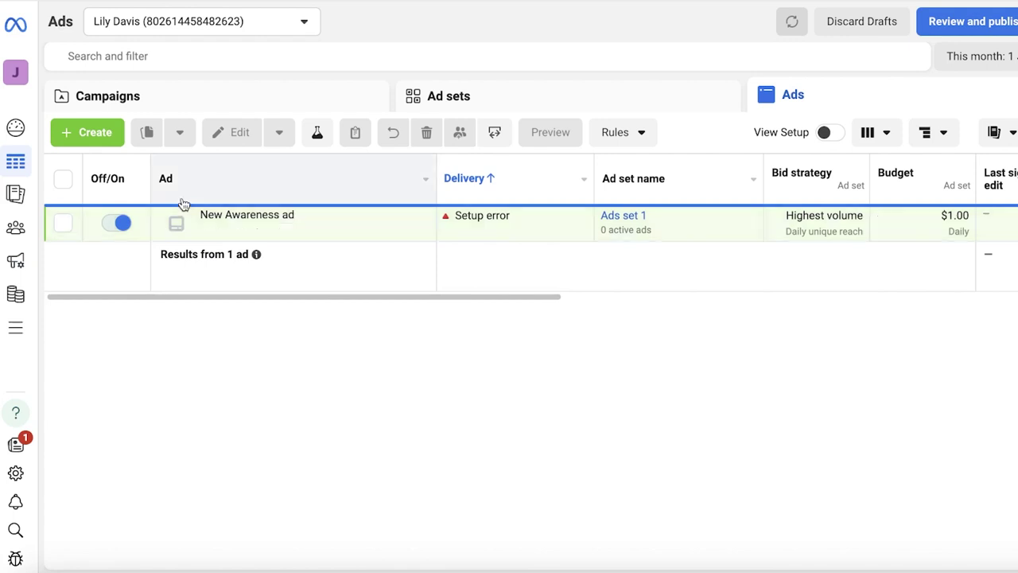
mouse_move(6, 195)
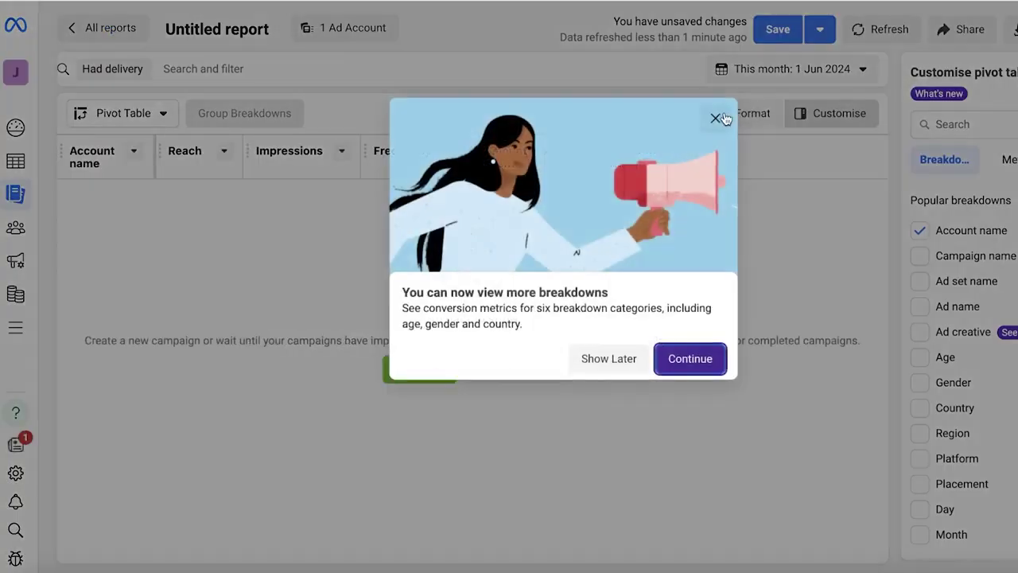
Dismiss the Ads reporting breakdowns popup and return to the Campaigns list
click(717, 117)
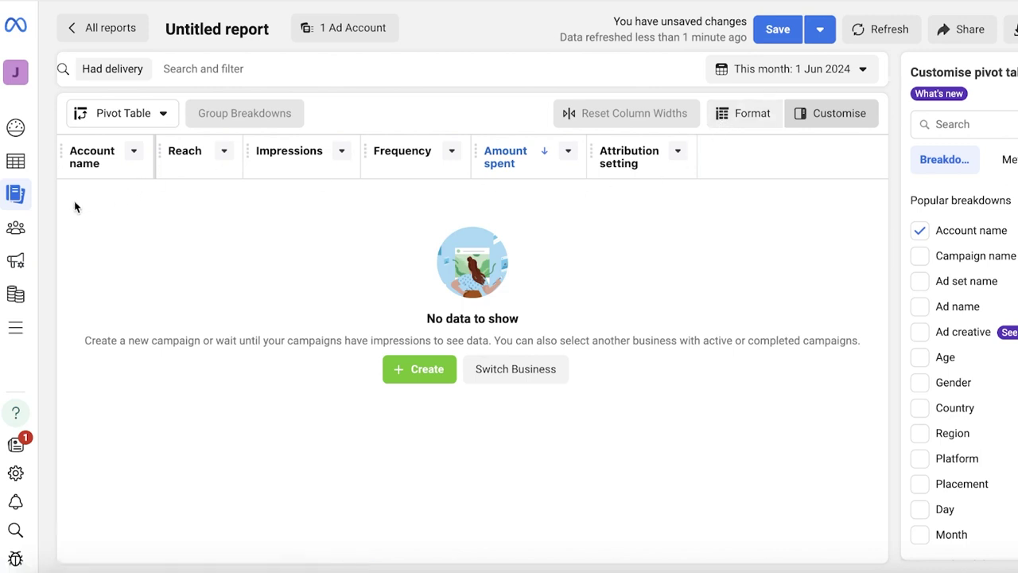
mouse_move(30, 177)
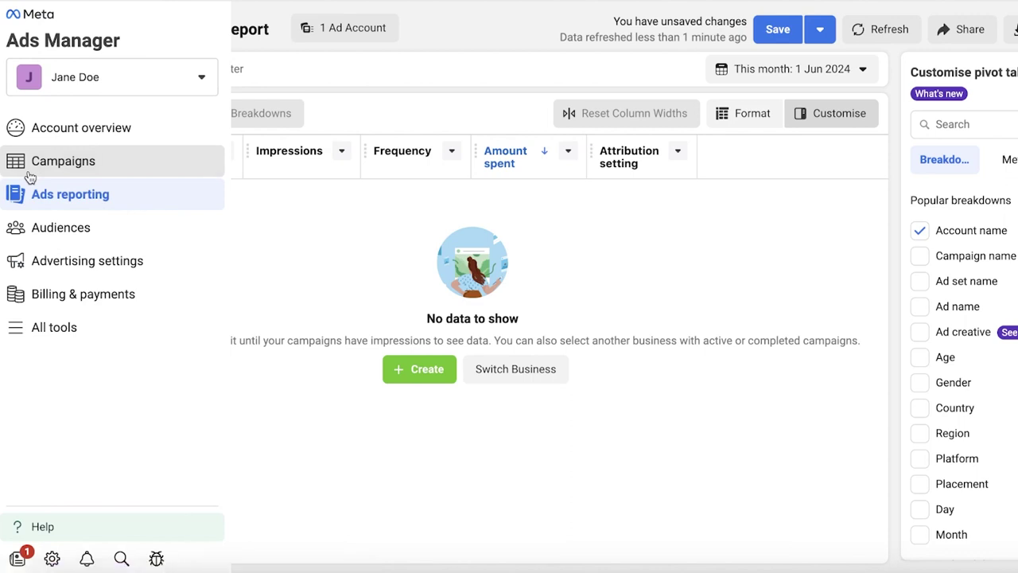
click(30, 175)
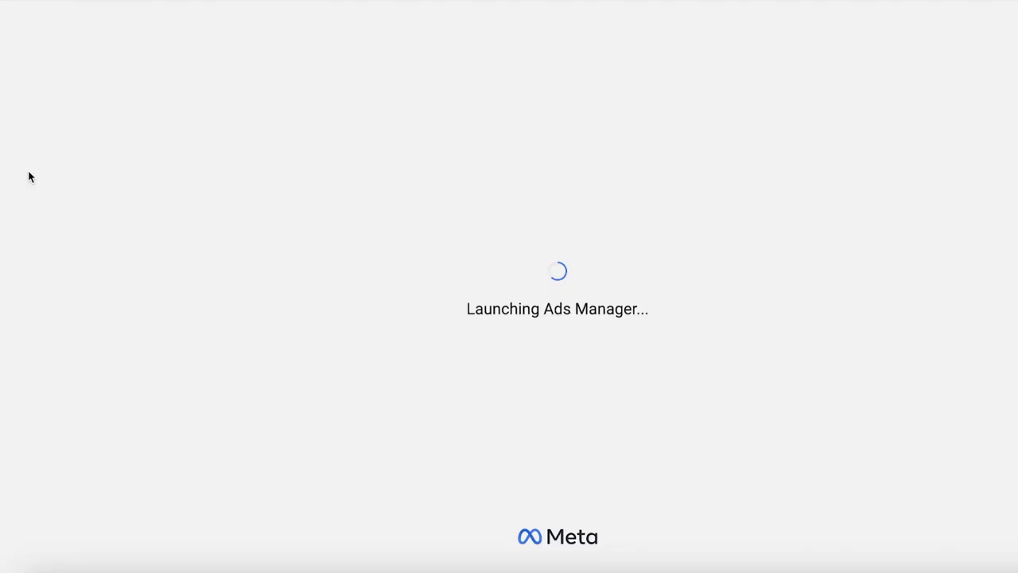
mouse_move(114, 229)
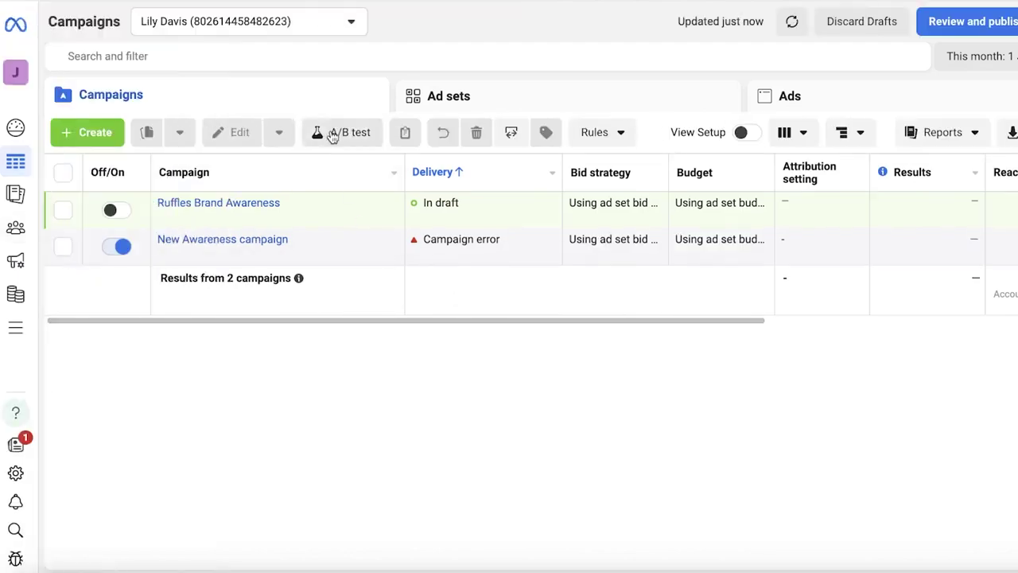
click(64, 209)
click(64, 209)
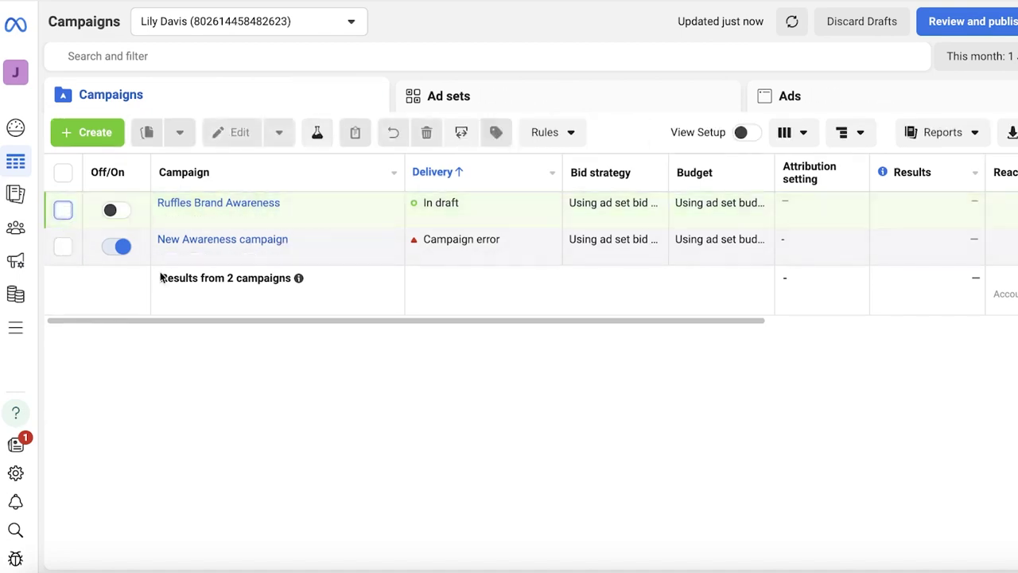
click(318, 134)
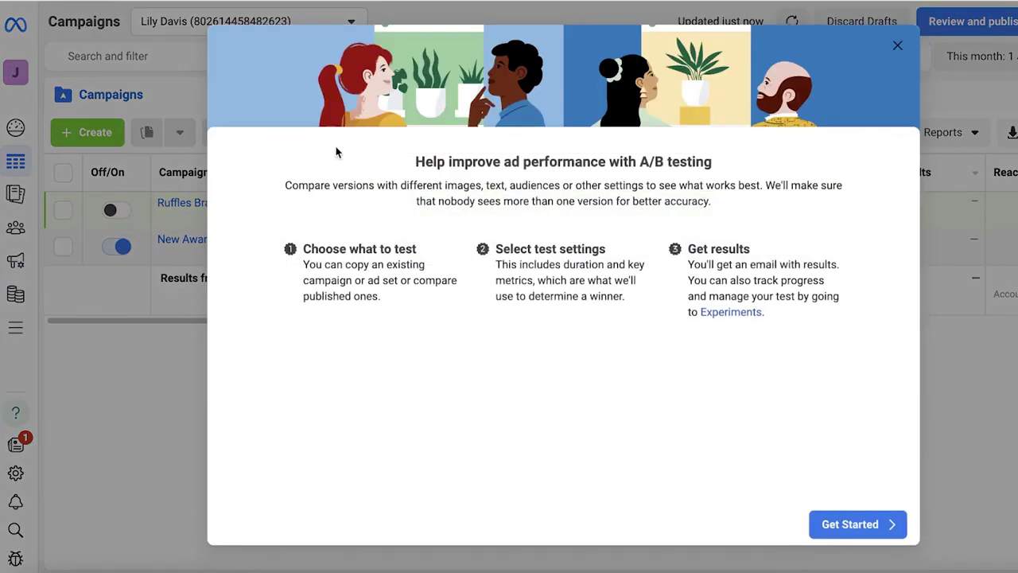
click(851, 524)
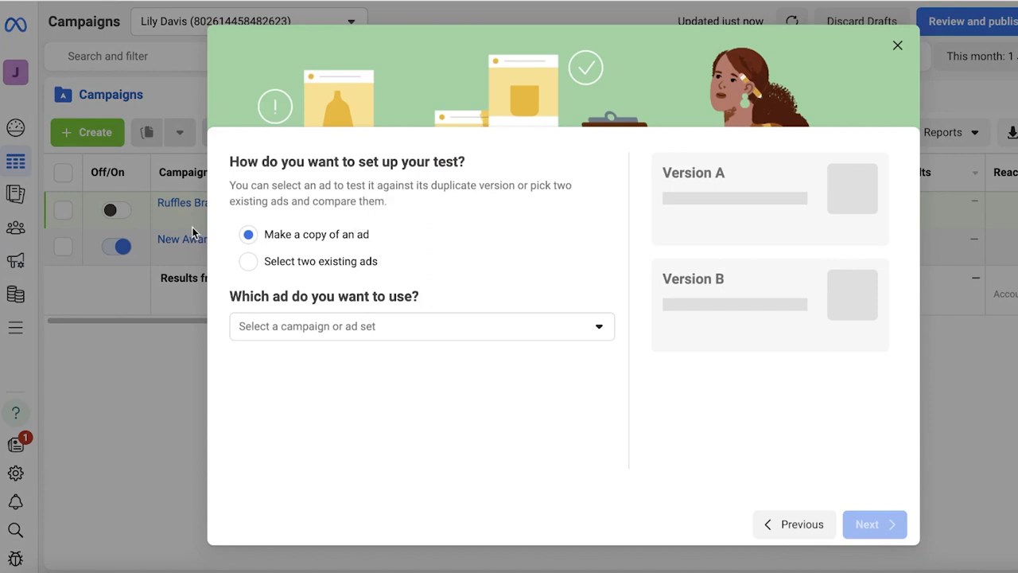
click(263, 261)
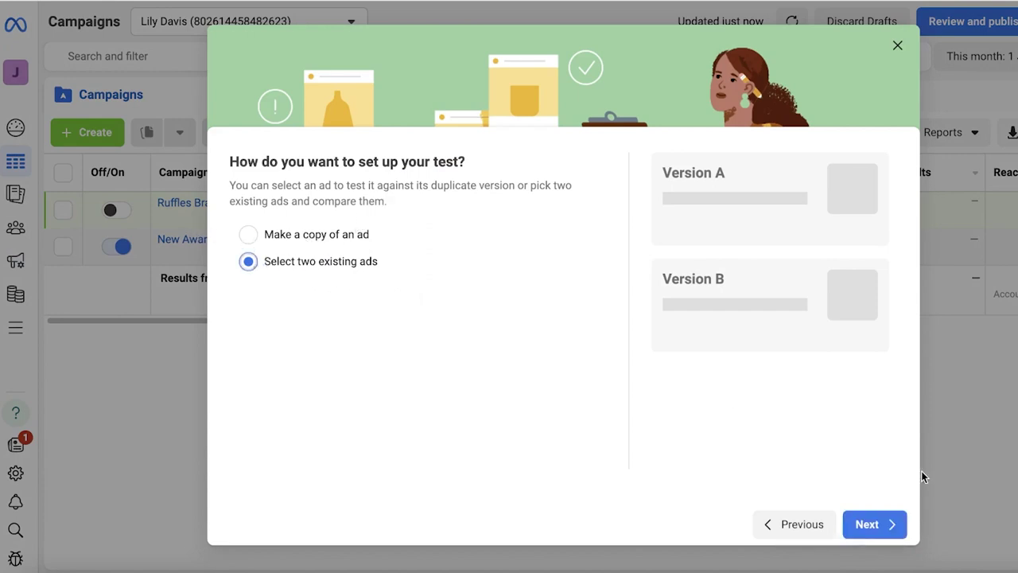
click(893, 527)
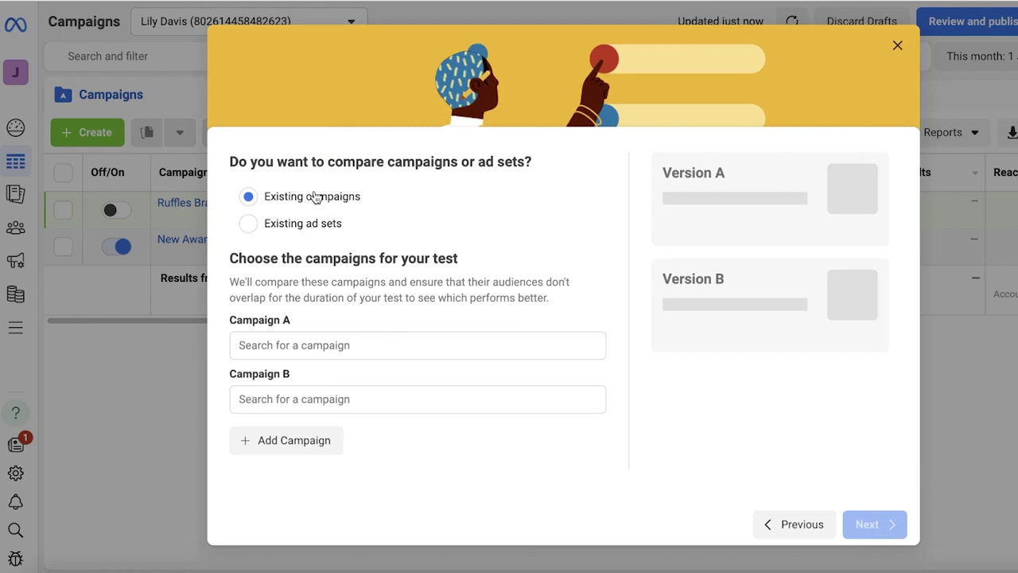
click(302, 224)
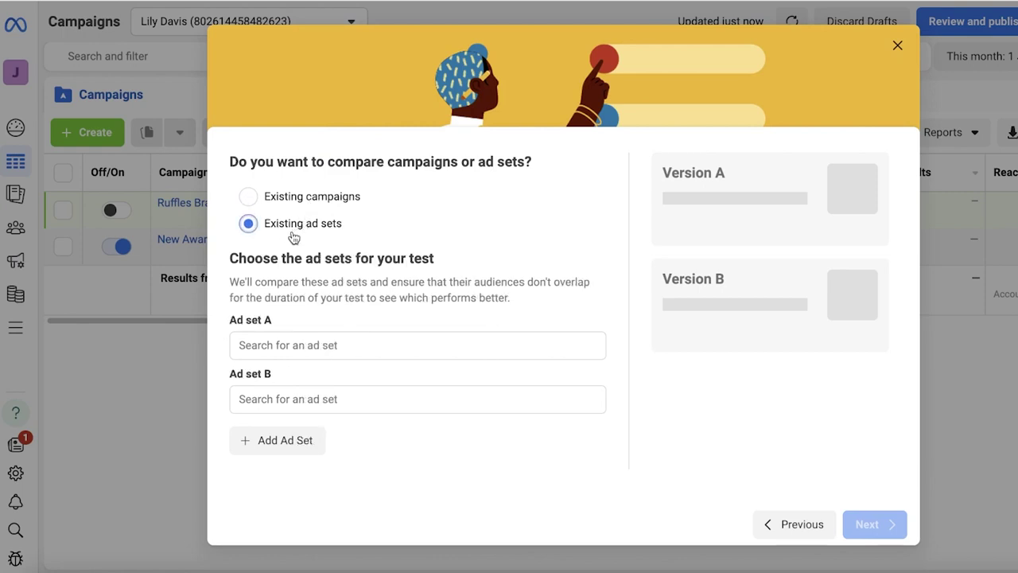
click(263, 344)
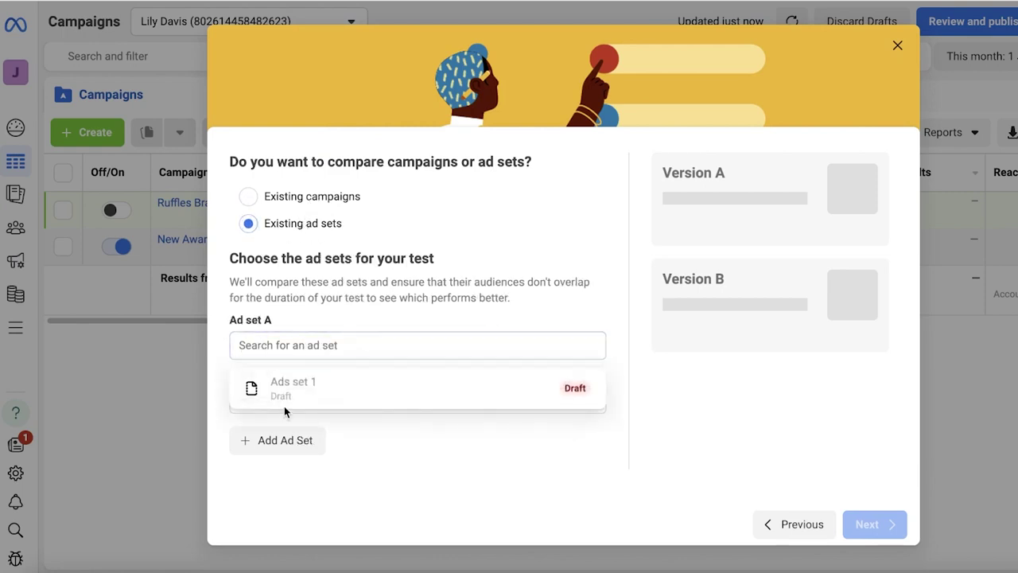
click(423, 329)
click(898, 43)
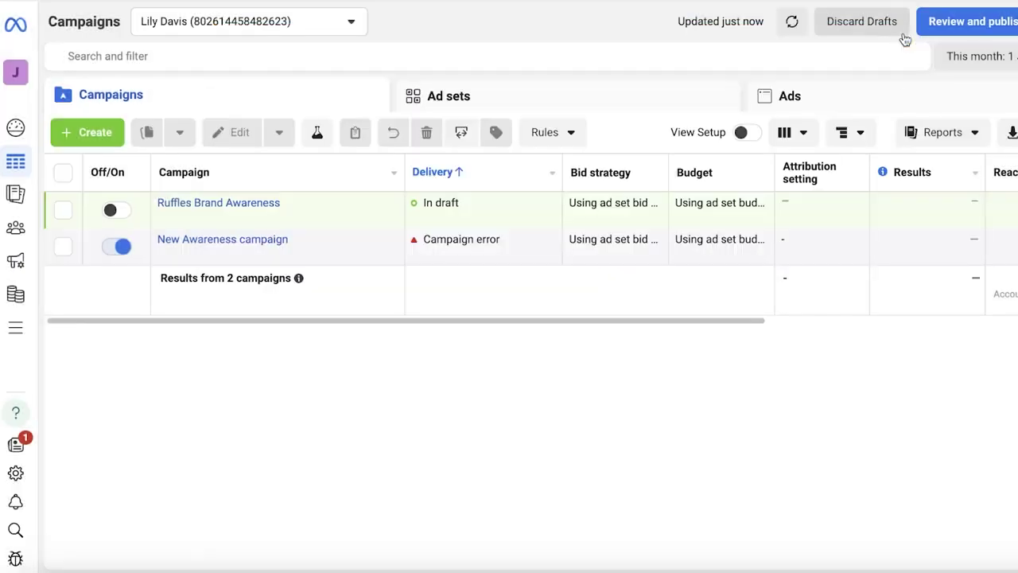